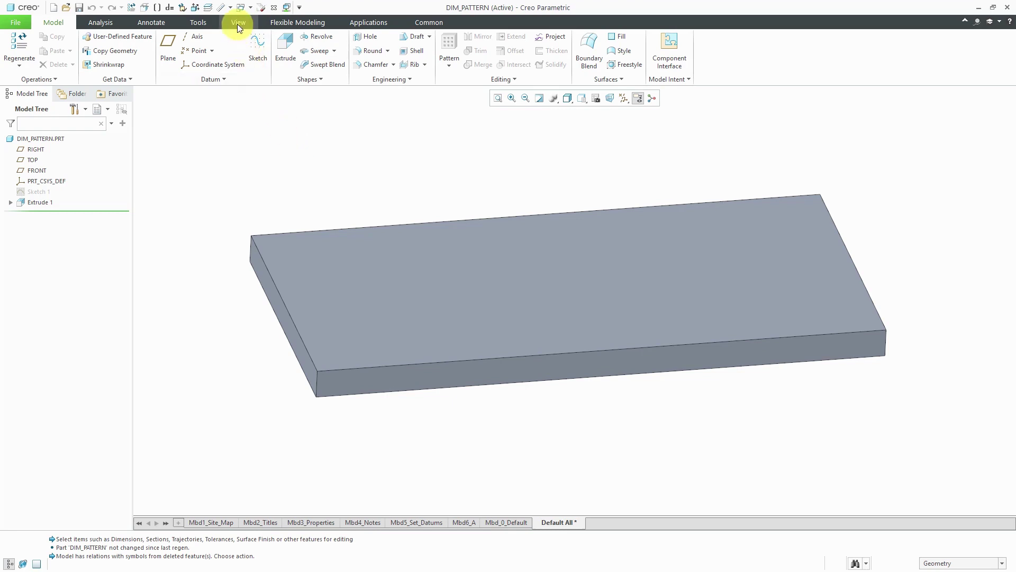
Apply the blue appearance to all six faces of the plate
{"action": "left_click", "coordinate": [237, 23]}
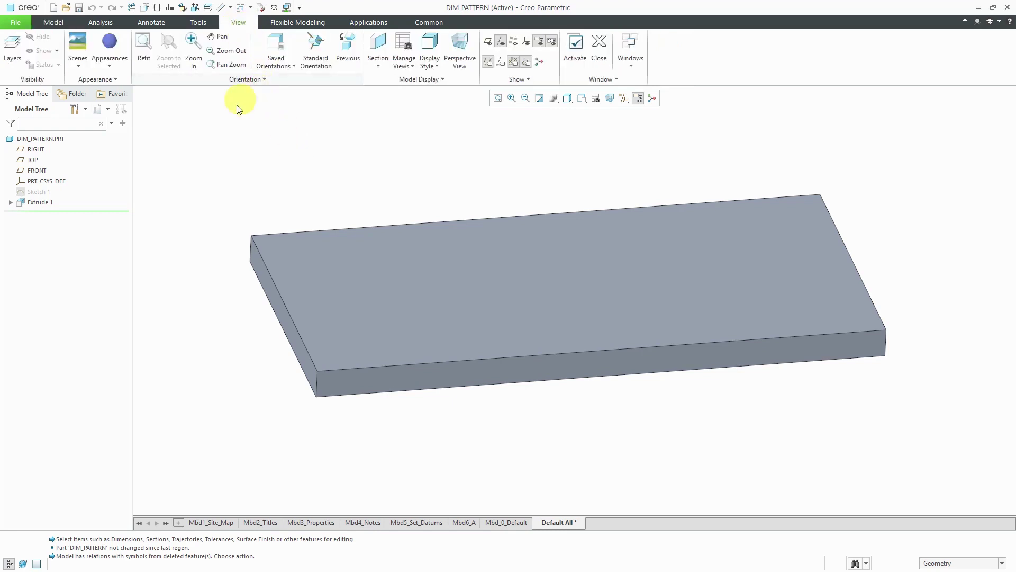
{"action": "left_click", "coordinate": [115, 43]}
{"action": "left_click", "coordinate": [445, 268]}
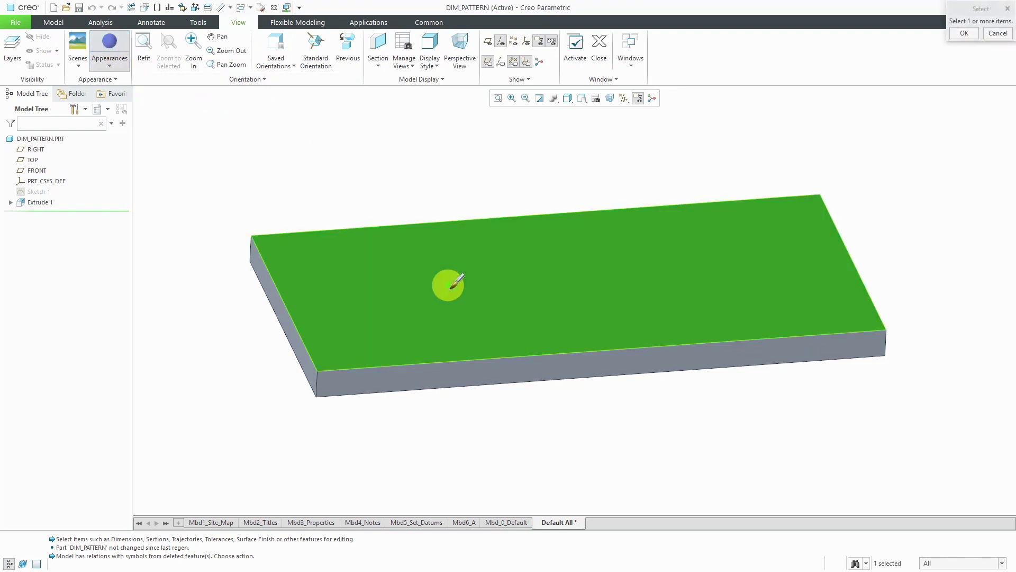
{"action": "left_click", "coordinate": [456, 372], "text": "ctrl"}
{"action": "left_click", "coordinate": [296, 340], "text": "ctrl"}
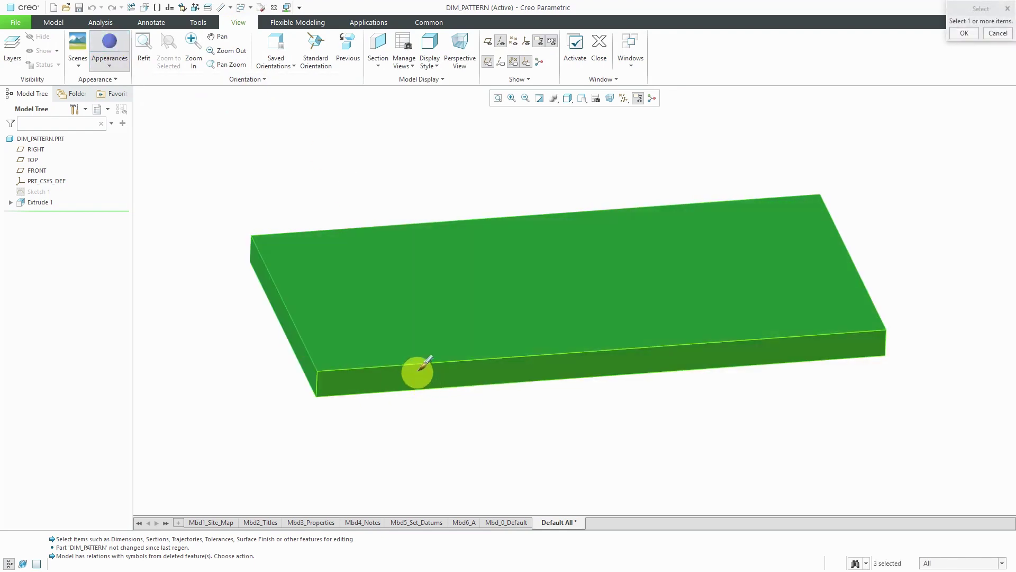
{"action": "middle_click_drag", "start_coordinate": [426, 363], "coordinate": [381, 325]}
{"action": "left_click", "coordinate": [547, 388], "text": "ctrl"}
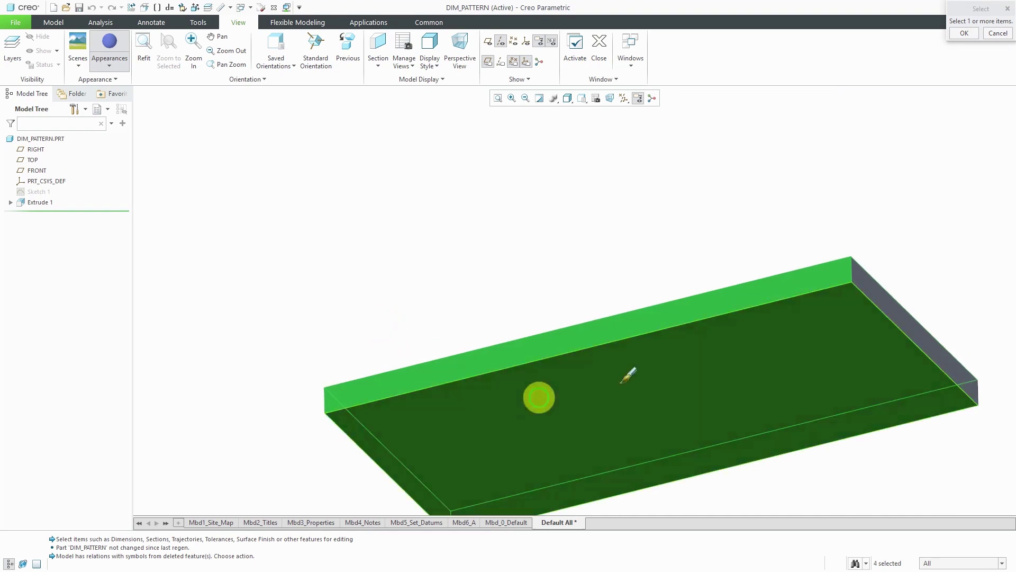
{"action": "left_click", "coordinate": [916, 312], "text": "ctrl"}
{"action": "left_click", "coordinate": [882, 412], "text": "ctrl"}
{"action": "middle_click_drag", "start_coordinate": [708, 291], "coordinate": [742, 331]}
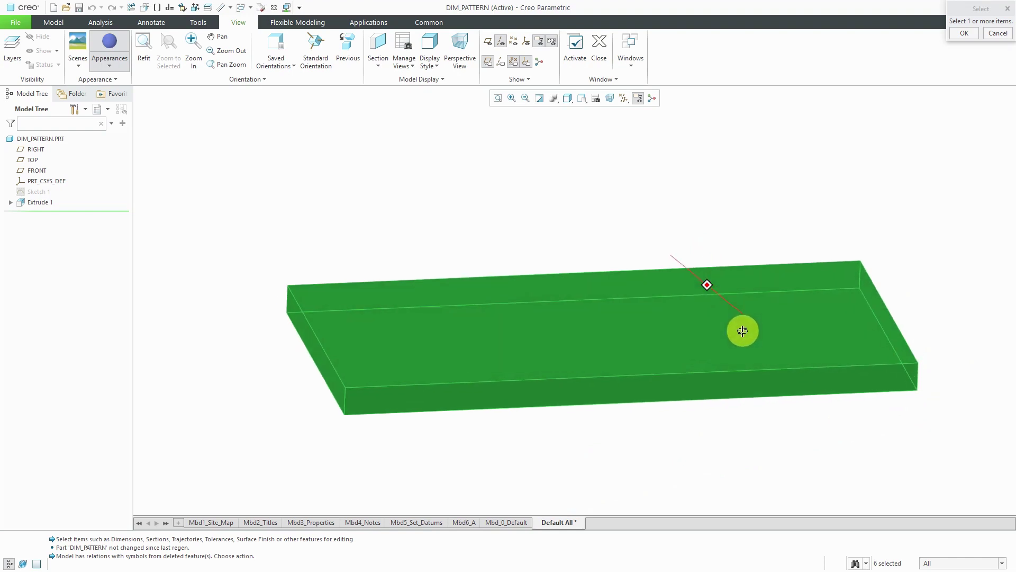
{"action": "left_click", "coordinate": [964, 33]}
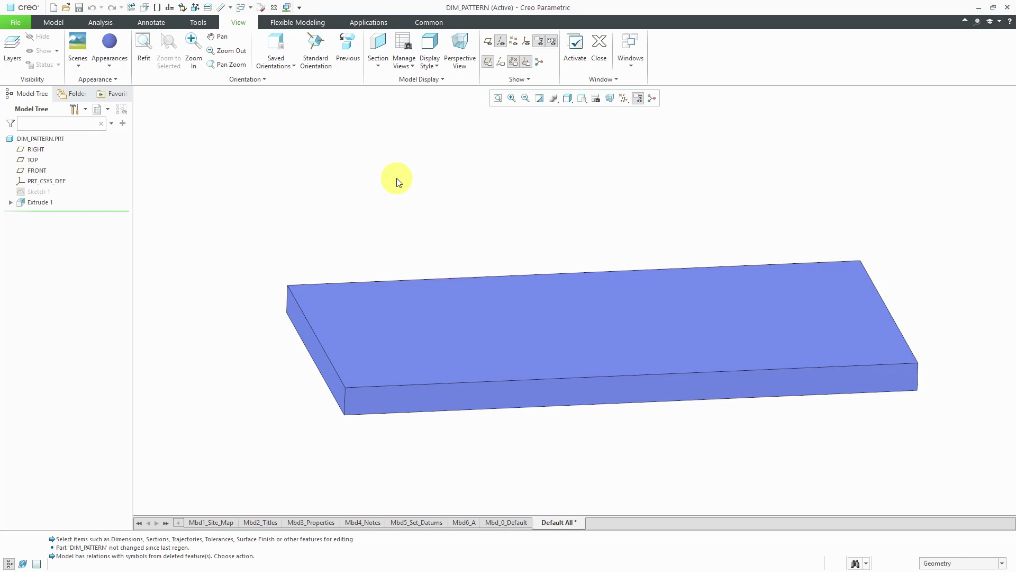
Start a new sketch on the plate's top face and orient the sketch plane parallel to the screen
{"action": "scroll", "coordinate": [370, 180], "scroll_direction": "down", "scroll_amount": 1}
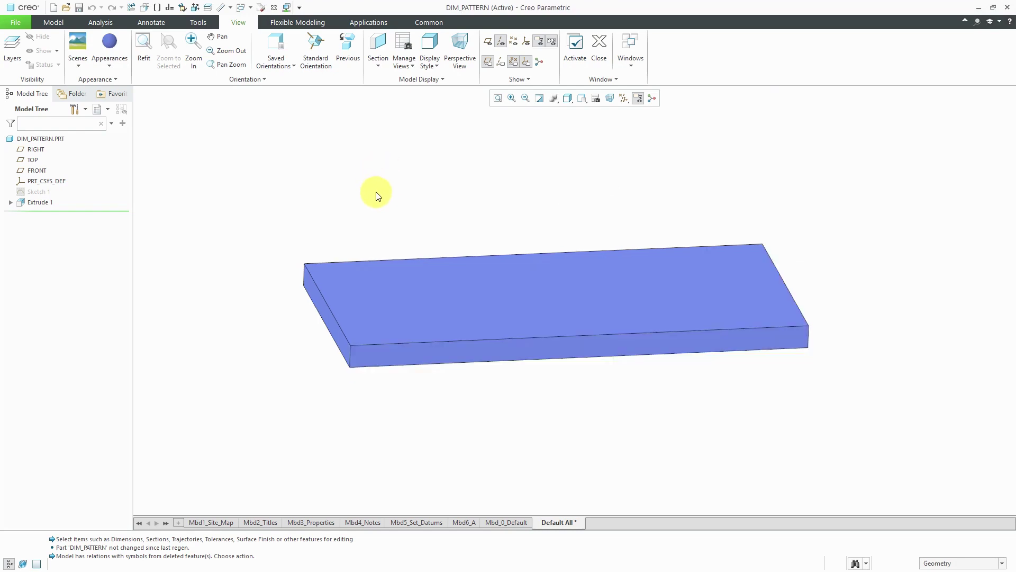
{"action": "left_click", "coordinate": [54, 22]}
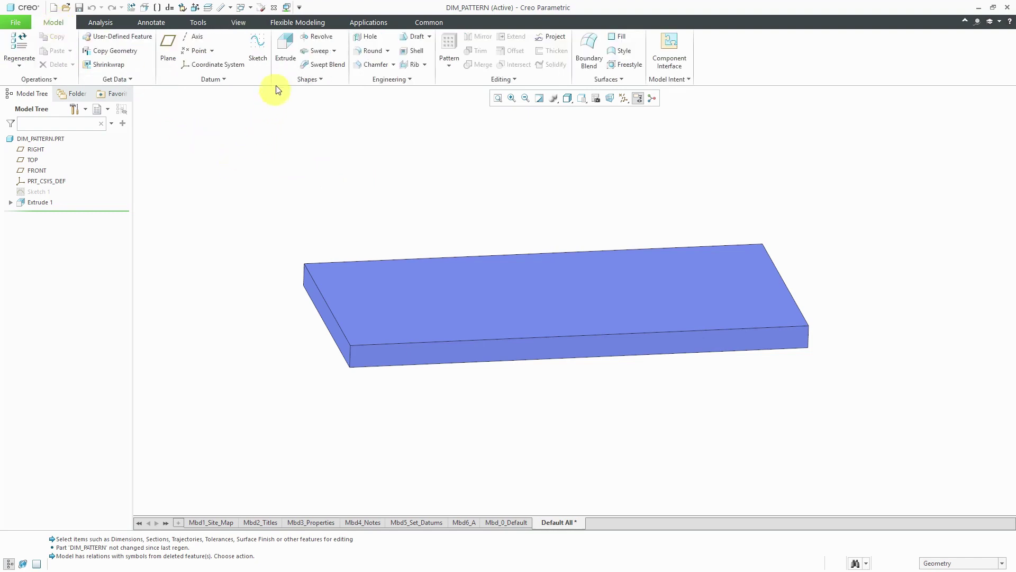
{"action": "left_click", "coordinate": [258, 59]}
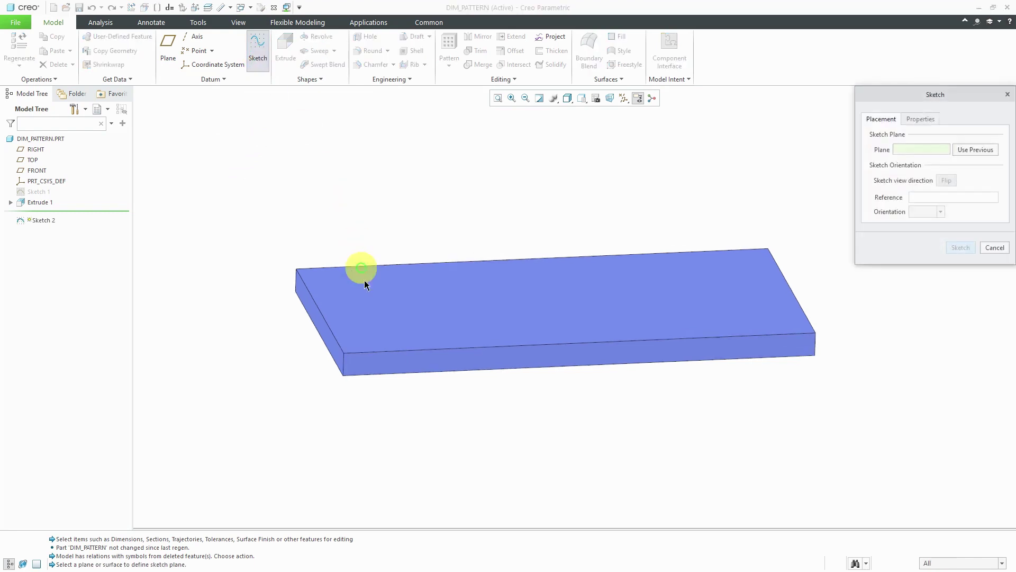
{"action": "left_click", "coordinate": [366, 332]}
{"action": "left_click", "coordinate": [960, 247]}
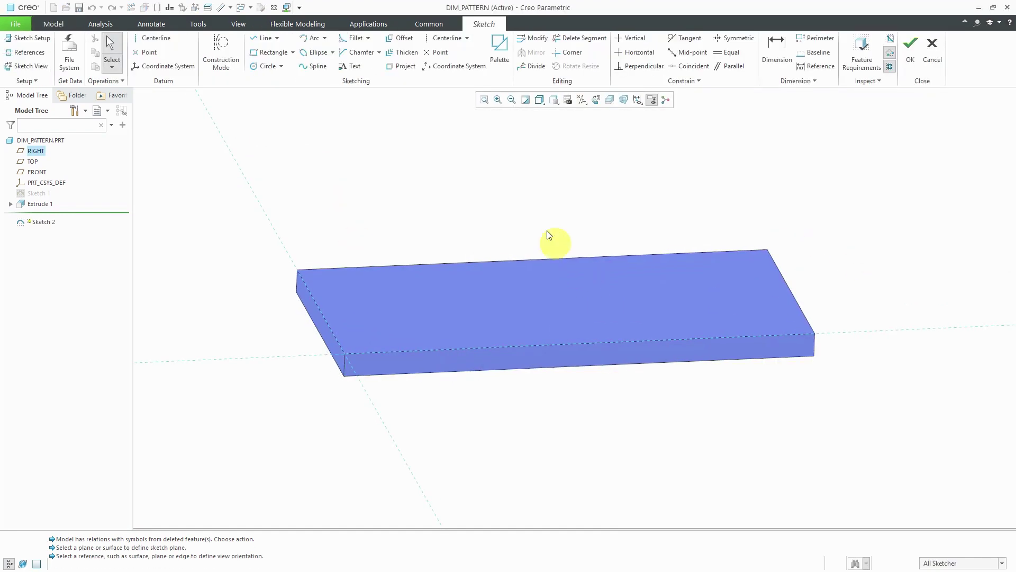
{"action": "left_click", "coordinate": [595, 100]}
Sketch a rectangle about 2.15 wide and 0.90 high near the plate's lower-left corner, about 1.1 from both adjacent edges
{"action": "scroll", "coordinate": [418, 439], "scroll_direction": "up", "scroll_amount": 2}
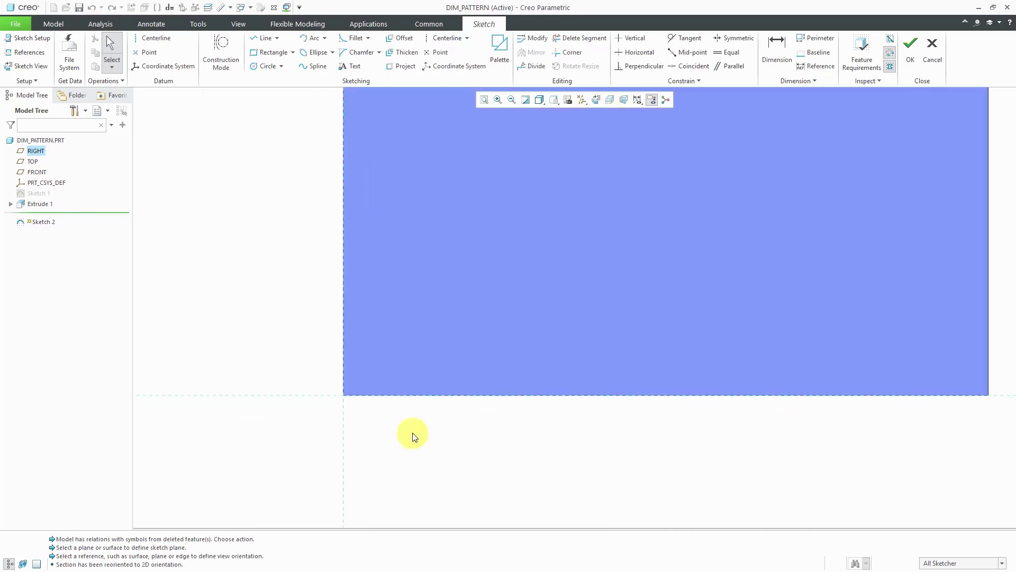
{"action": "left_click", "coordinate": [274, 51]}
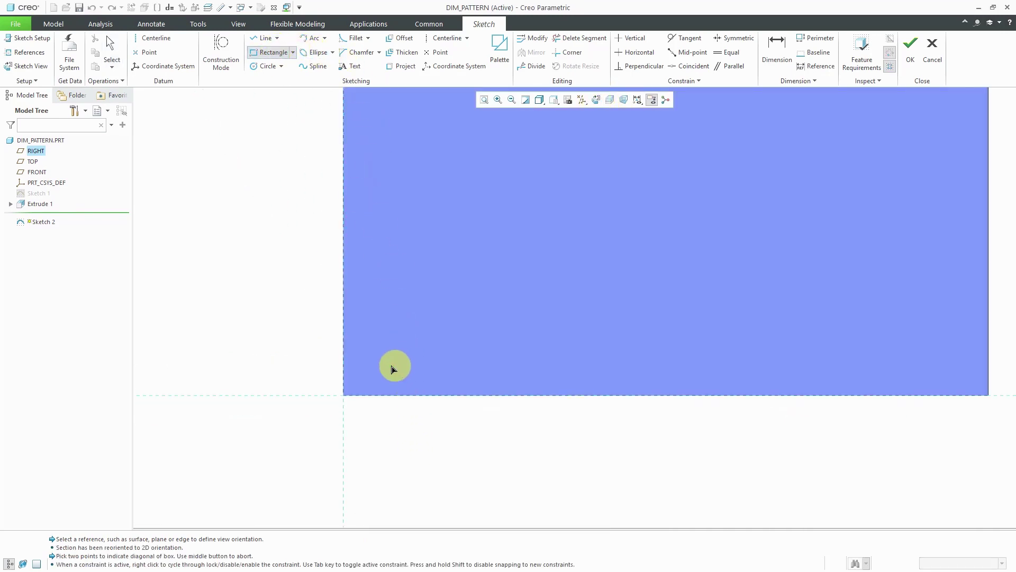
{"action": "left_click", "coordinate": [403, 350]}
{"action": "left_click", "coordinate": [449, 332]}
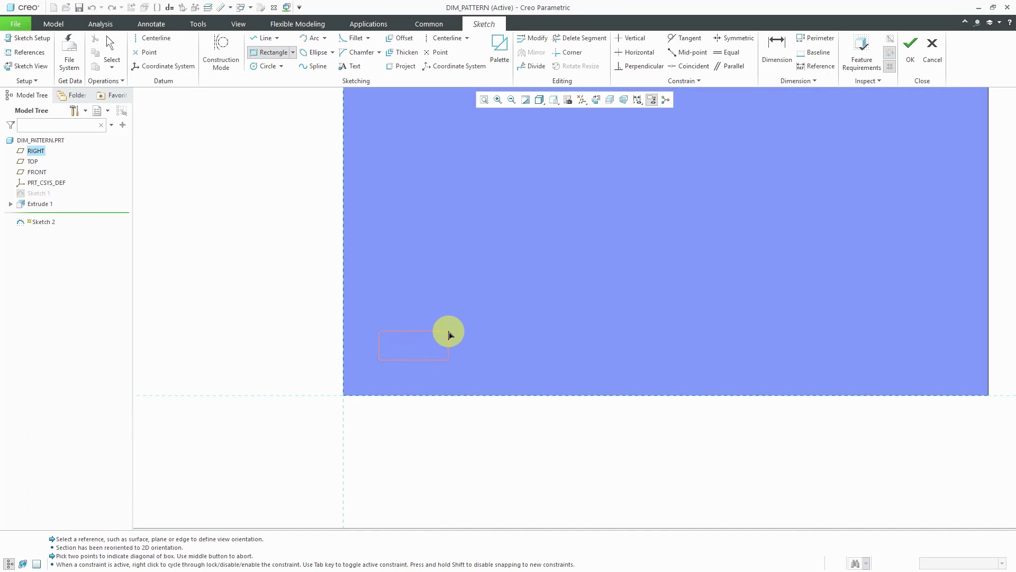
{"action": "middle_click", "coordinate": [271, 336]}
{"action": "scroll", "coordinate": [417, 368], "scroll_direction": "up", "scroll_amount": 1}
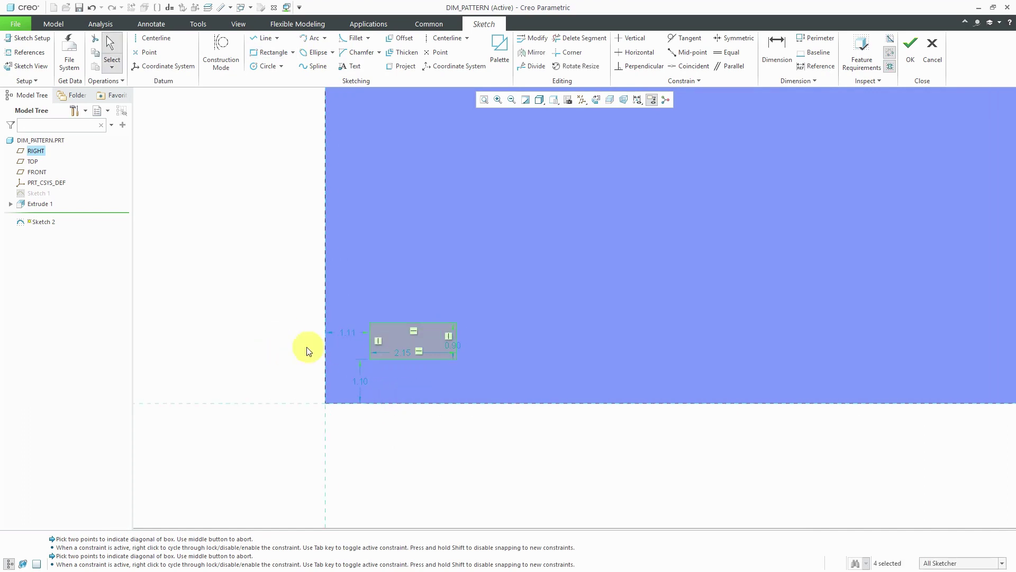
Set the rectangle's distance from the plate's bottom edge to 1
{"action": "double_click", "coordinate": [362, 381]}
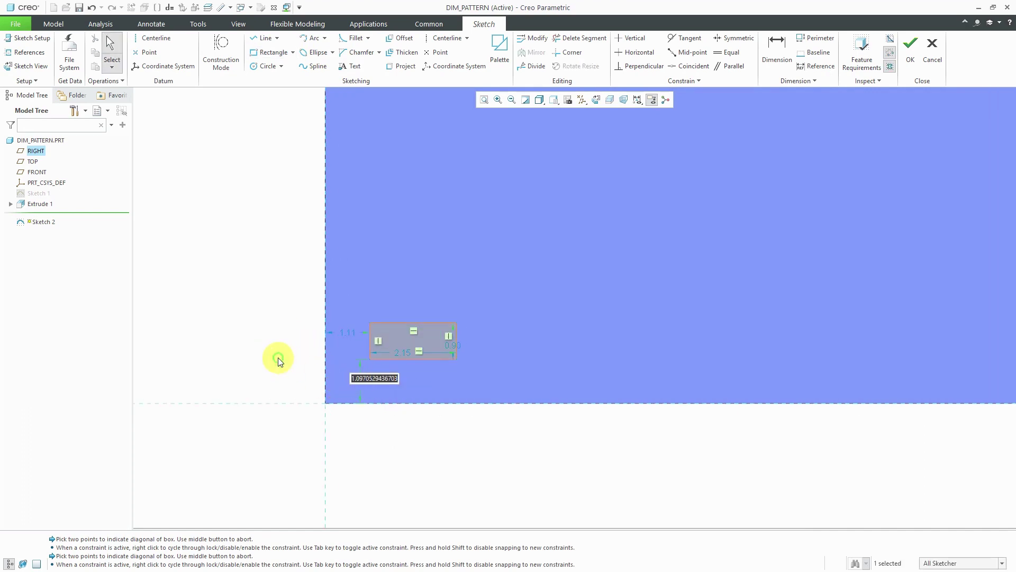
{"action": "type", "text": "1"}
{"action": "key", "text": "Return"}
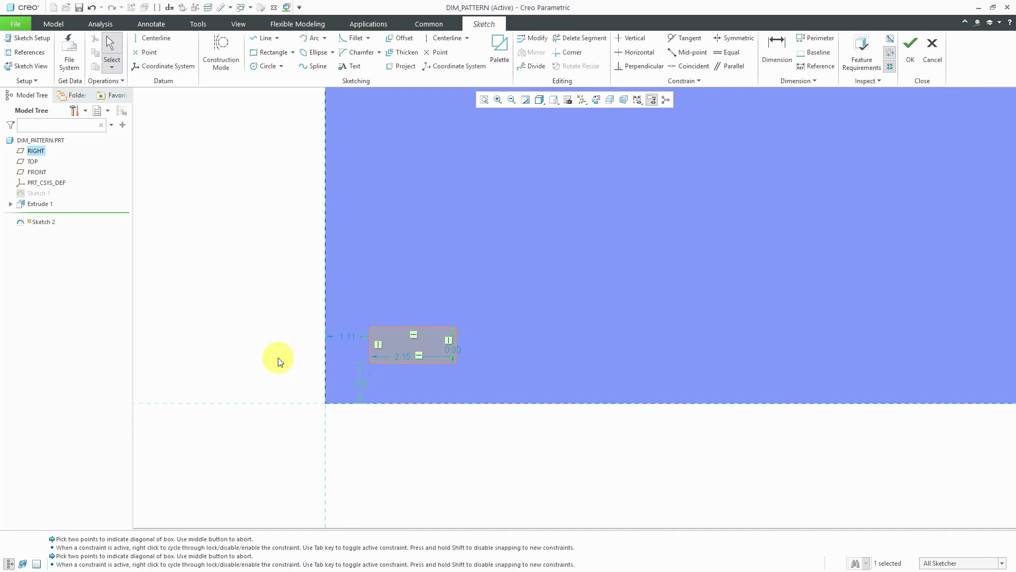
Set the rectangle's distance from the plate's left edge to 0.5
{"action": "double_click", "coordinate": [351, 336]}
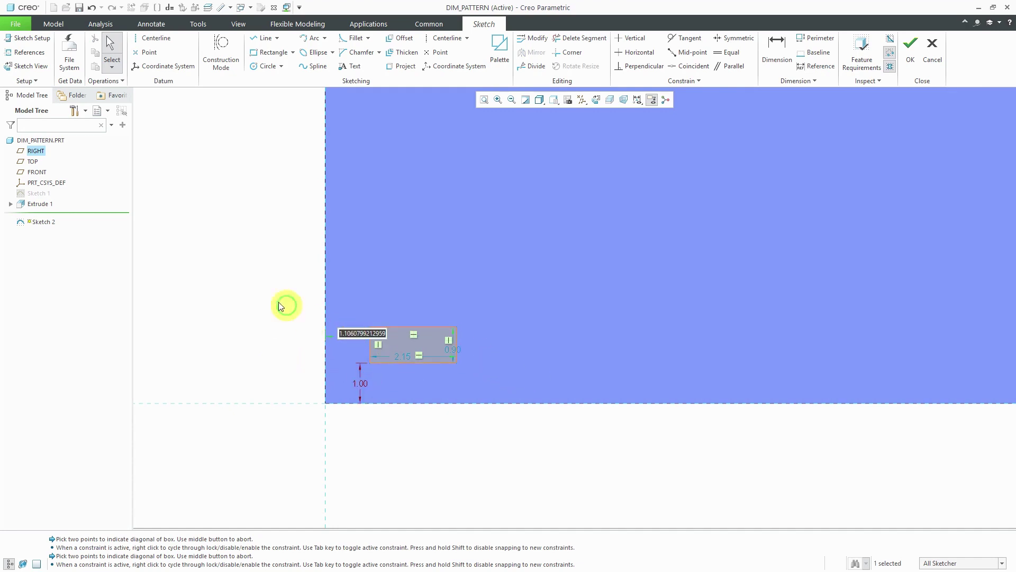
{"action": "type", "text": "0.5"}
{"action": "key", "text": "Return"}
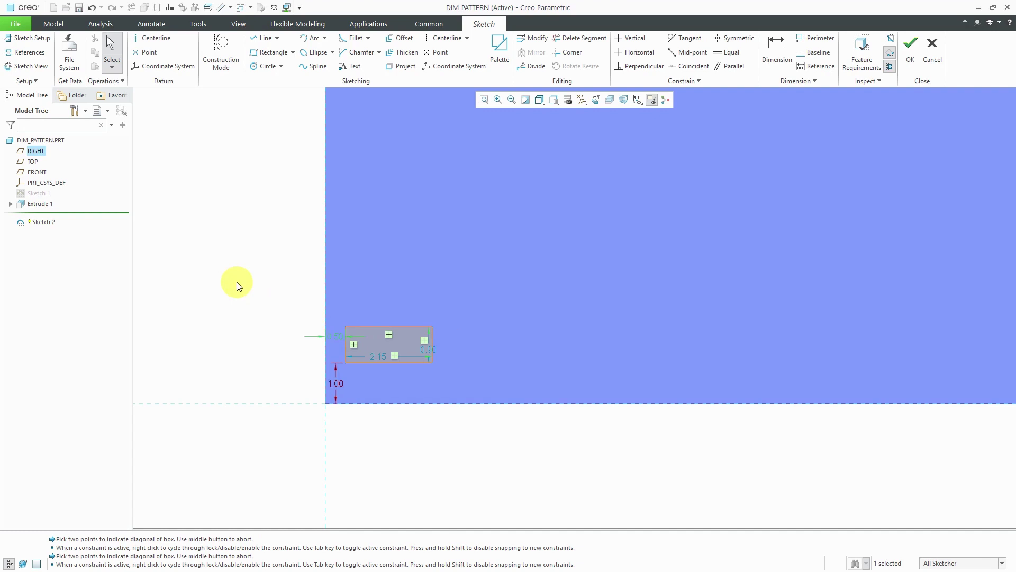
Set the rectangle's width to 1.5 and its height to 1
{"action": "double_click", "coordinate": [379, 355]}
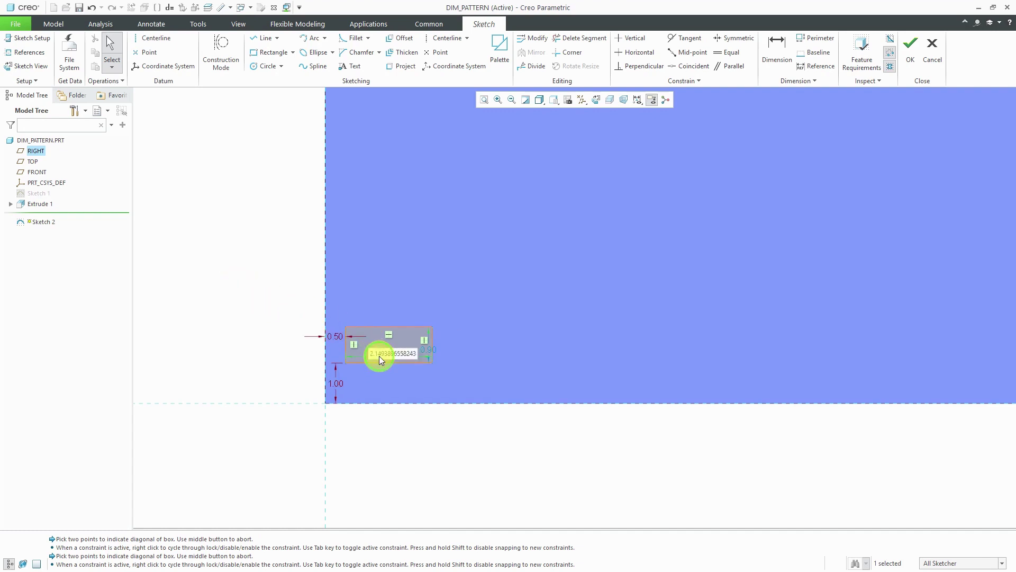
{"action": "type", "text": "1.5"}
{"action": "key", "text": "Return"}
{"action": "double_click", "coordinate": [403, 349]}
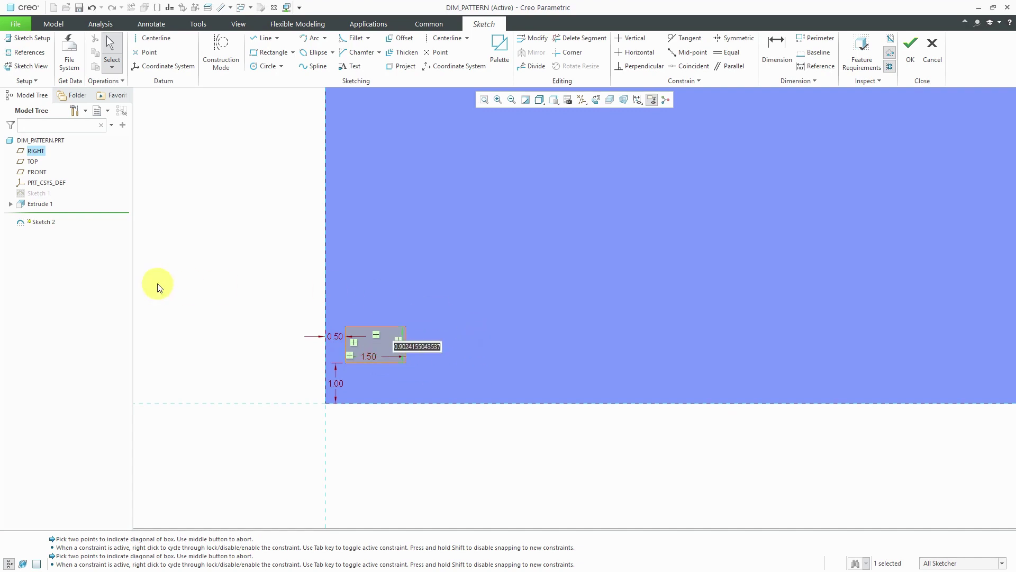
{"action": "type", "text": "1"}
{"action": "key", "text": "Return"}
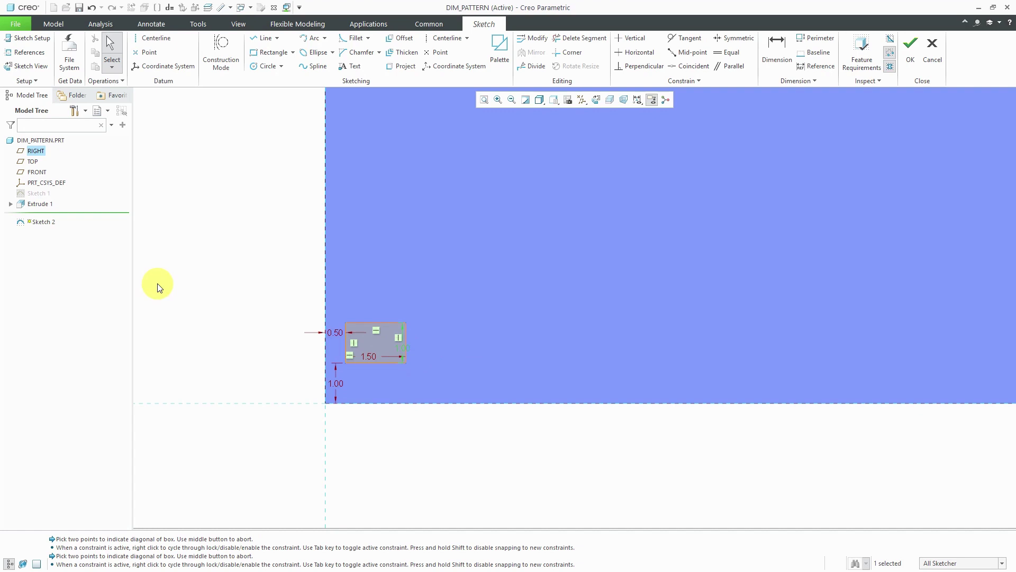
Set the rectangle's distance from the plate's left edge to 1 and finish the sketch
{"action": "double_click", "coordinate": [333, 330]}
{"action": "type", "text": "1"}
{"action": "key", "text": "Return"}
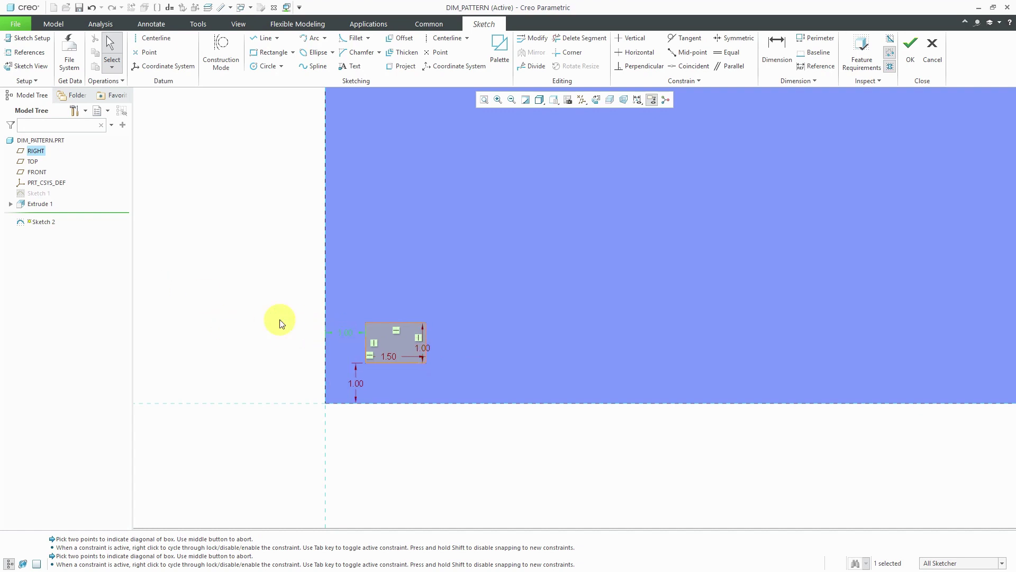
{"action": "left_click", "coordinate": [910, 45]}
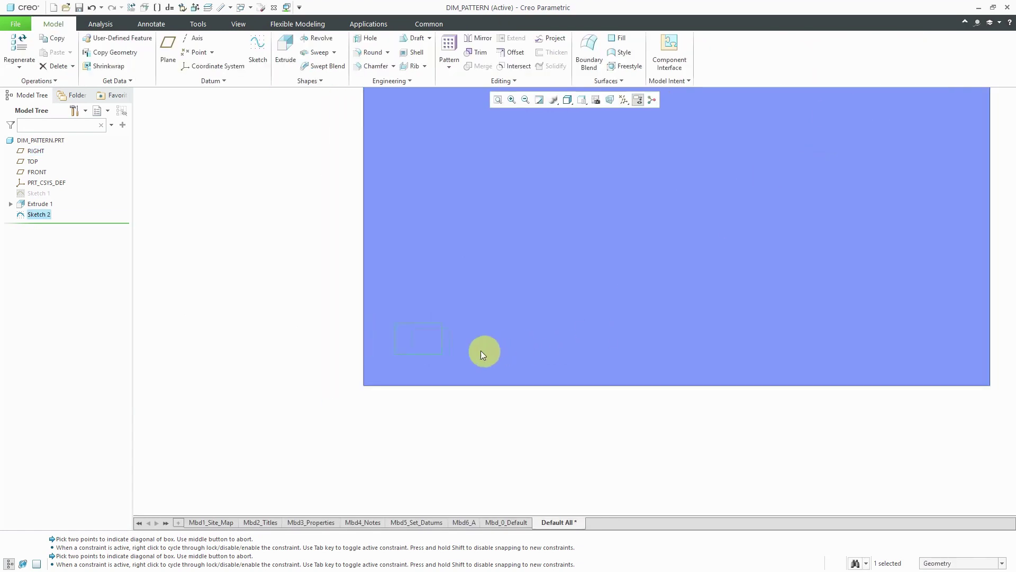
Extrude the rectangle sketch as a solid upward from the plate with a depth of 1
{"action": "left_click", "coordinate": [292, 50]}
{"action": "middle_click_drag", "start_coordinate": [475, 290], "coordinate": [470, 233]}
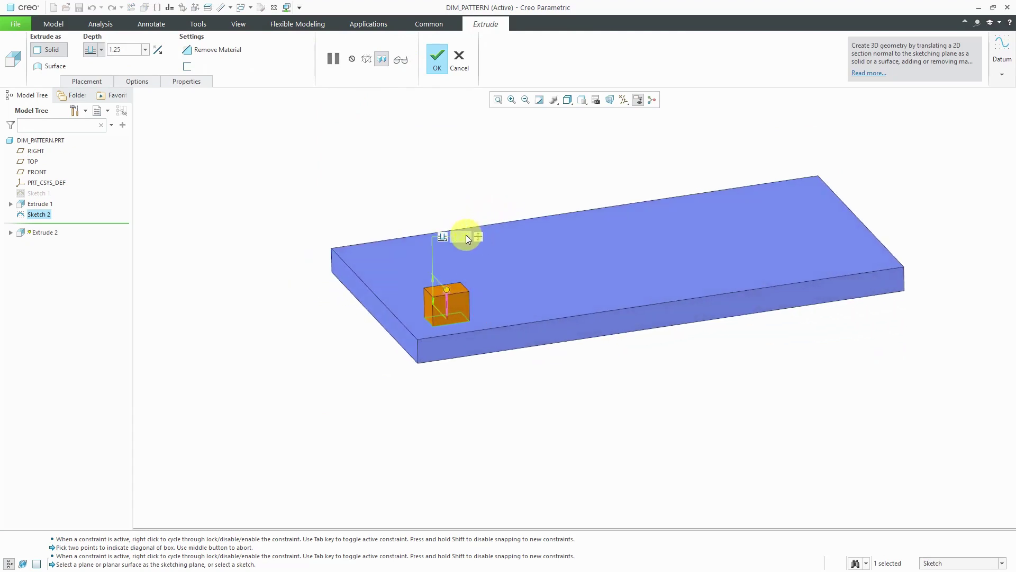
{"action": "type", "text": "1"}
{"action": "key", "text": "Return"}
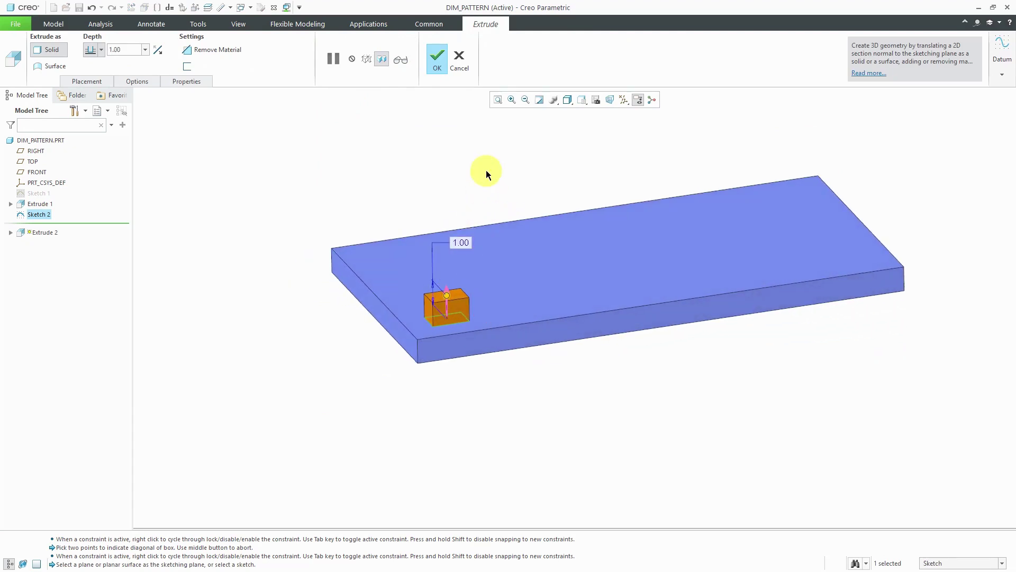
Add a 5° taper to the block's extrusion and complete the feature
{"action": "left_click", "coordinate": [136, 81]}
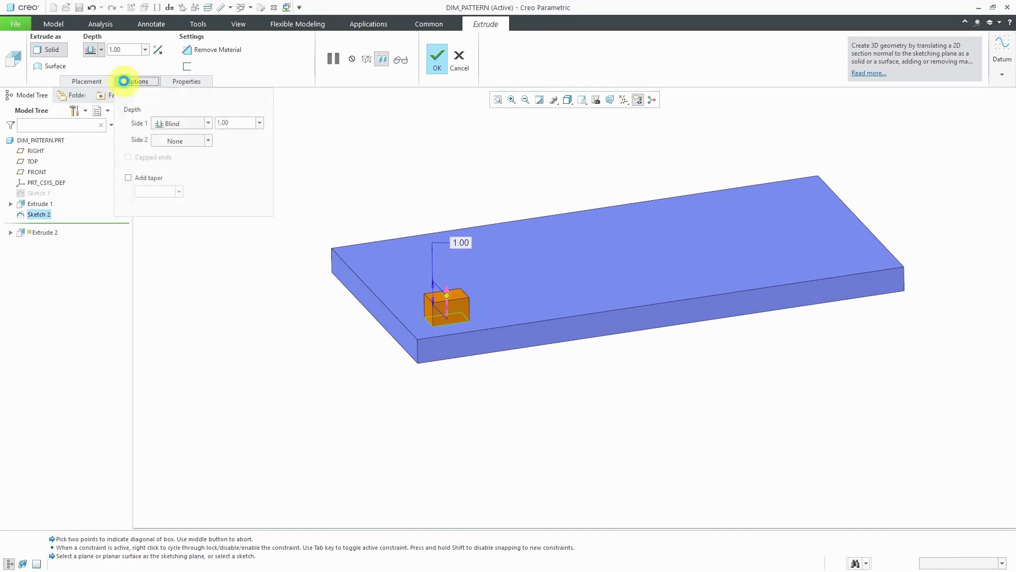
{"action": "left_click", "coordinate": [129, 178]}
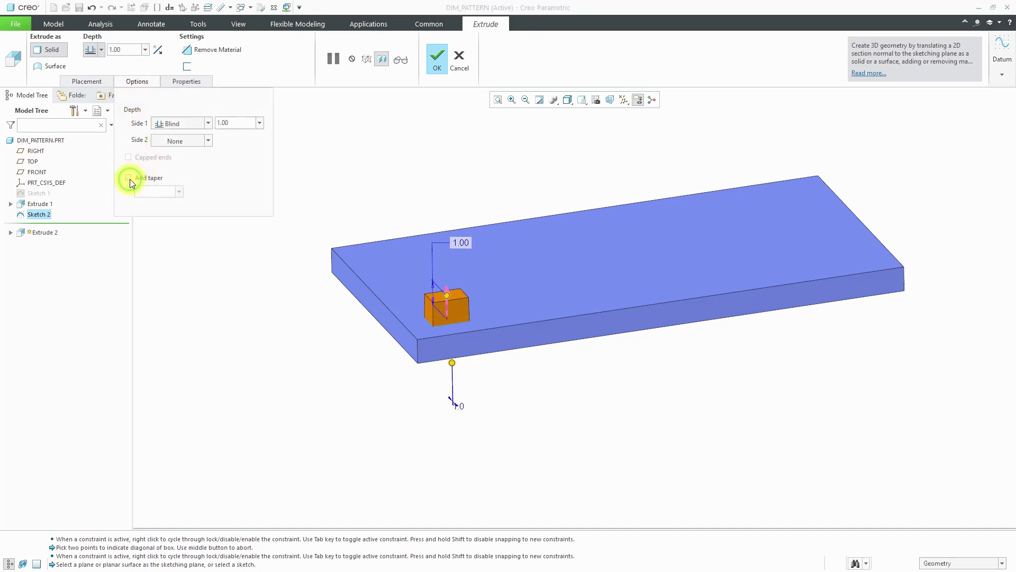
{"action": "double_click", "coordinate": [159, 192]}
{"action": "type", "text": "5"}
{"action": "key", "text": "Return"}
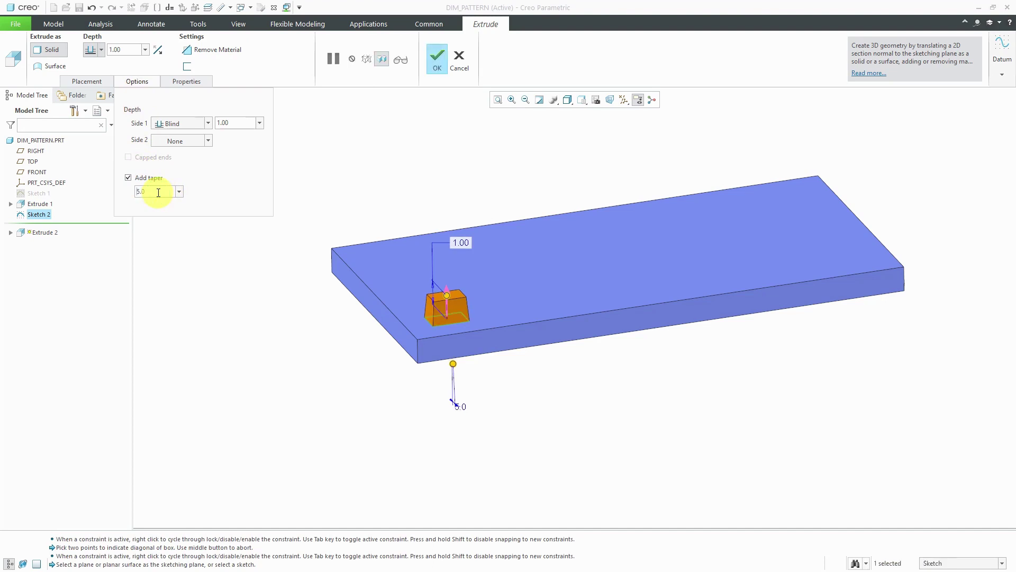
{"action": "left_click", "coordinate": [441, 58]}
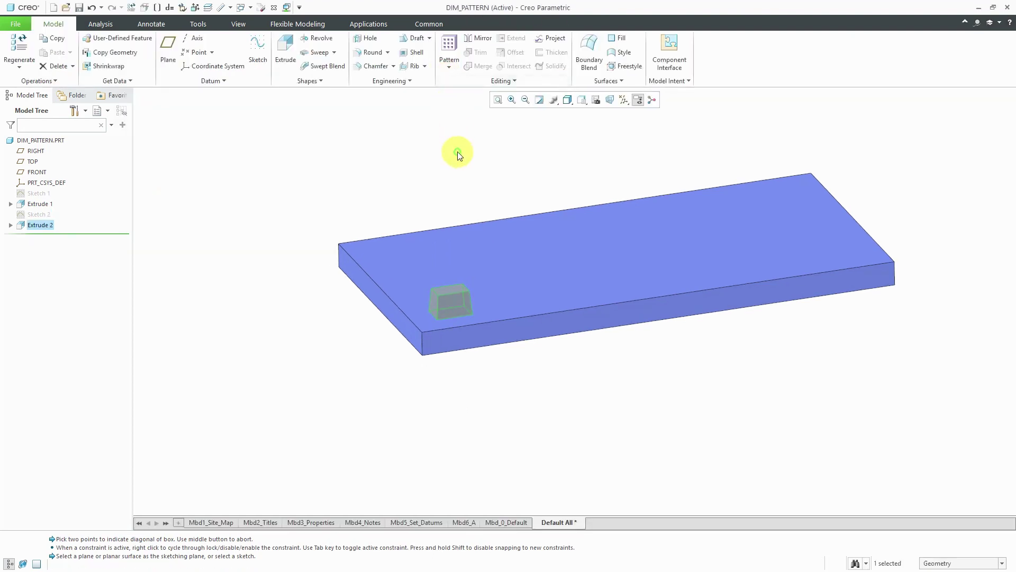
Start a pattern of the tapered block, keeping the Dimension pattern type
{"action": "middle_click_drag", "start_coordinate": [479, 206], "coordinate": [529, 275]}
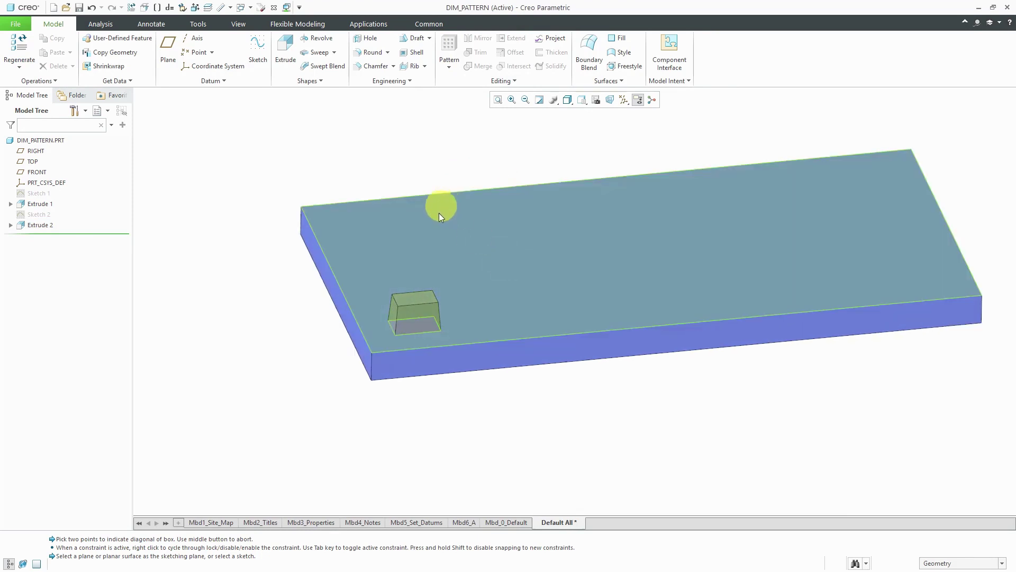
{"action": "left_click", "coordinate": [423, 299]}
{"action": "left_click", "coordinate": [481, 236]}
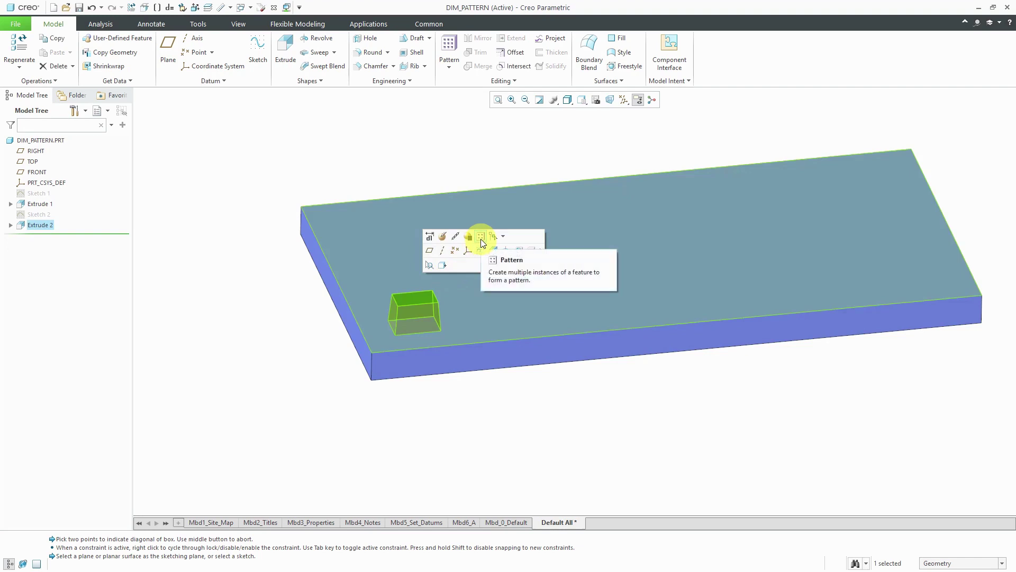
{"action": "left_click", "coordinate": [449, 49]}
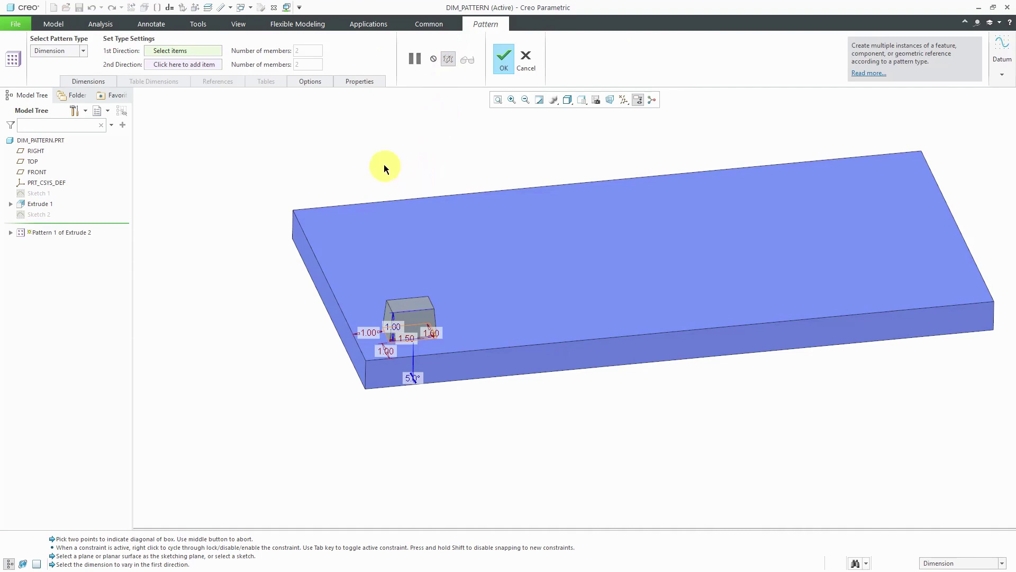
{"action": "left_click", "coordinate": [83, 51]}
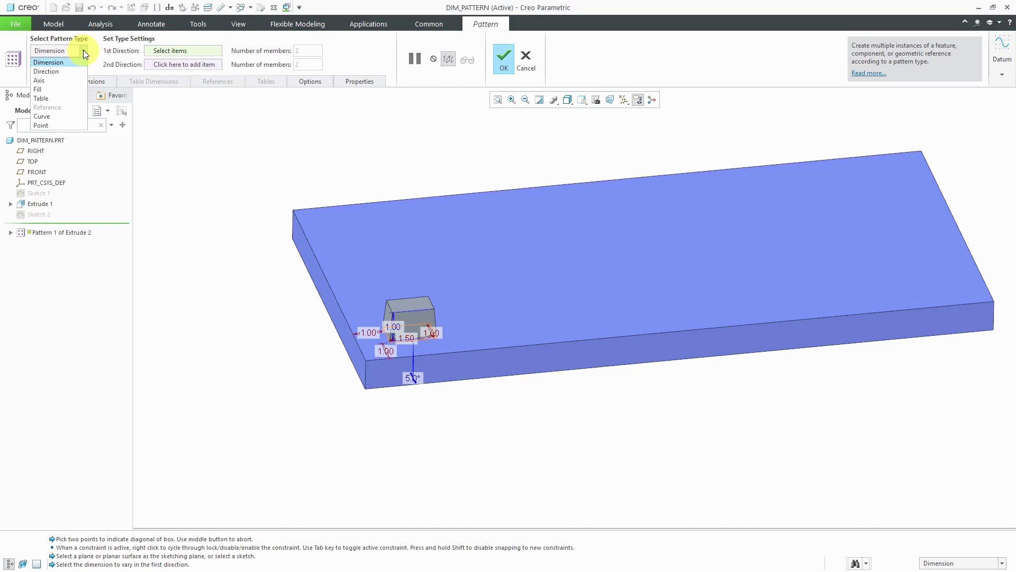
{"action": "left_click", "coordinate": [304, 158]}
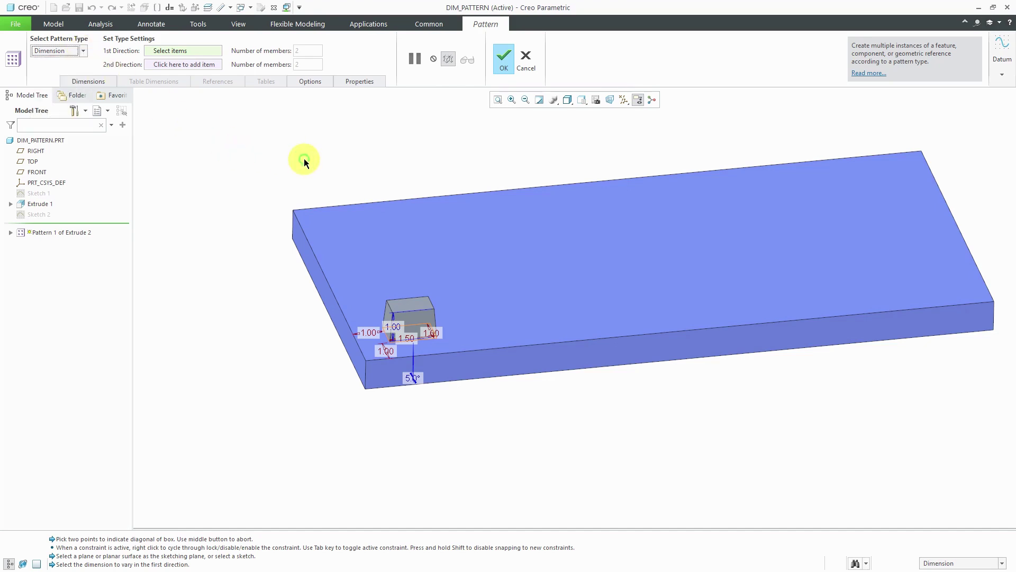
{"action": "right_click", "coordinate": [303, 158]}
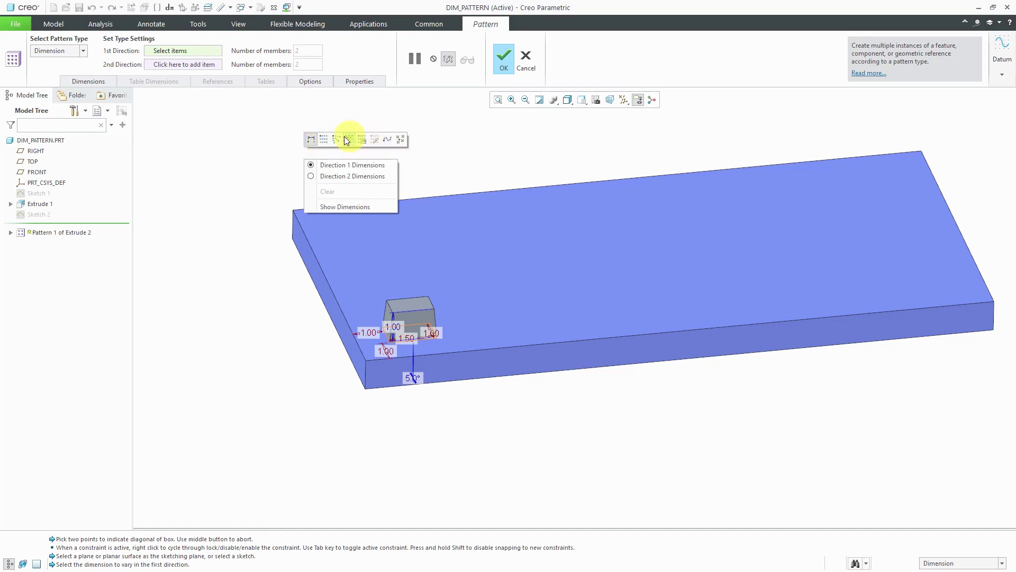
{"action": "left_click", "coordinate": [269, 122]}
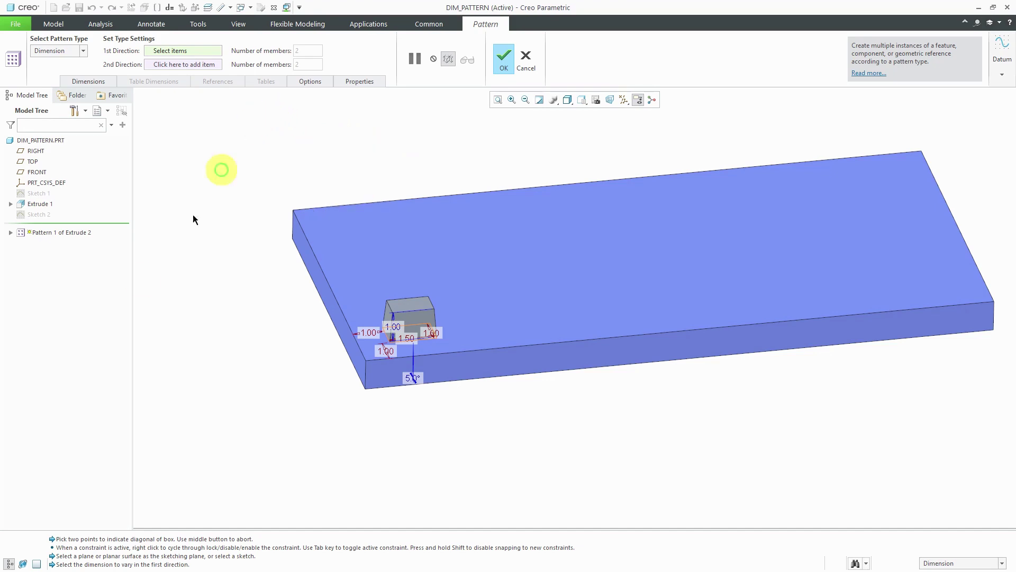
Use the block's distance from the plate's left edge as the first-direction dimension, with an increment of 2.5
{"action": "left_click", "coordinate": [10, 565]}
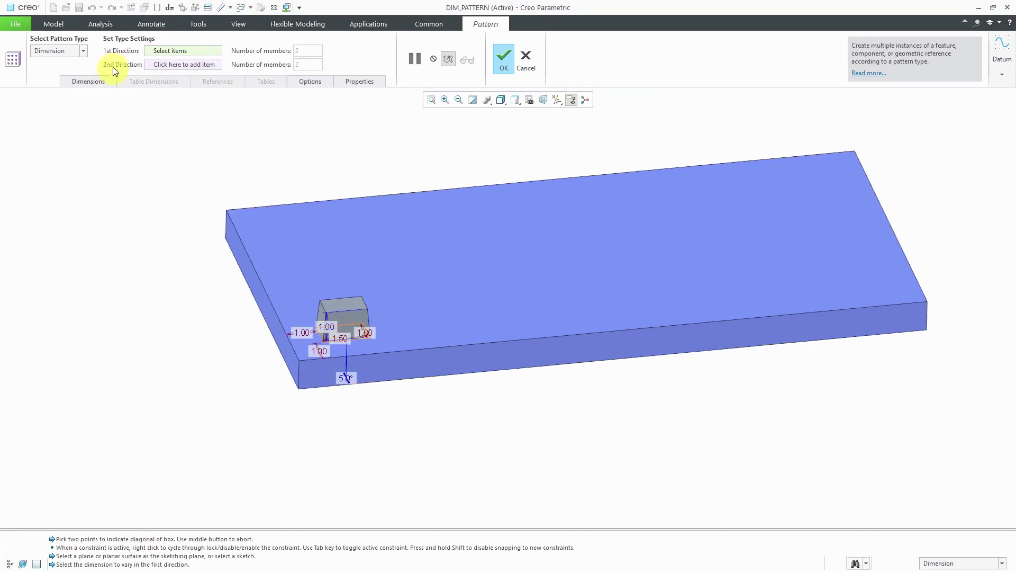
{"action": "left_click", "coordinate": [100, 80]}
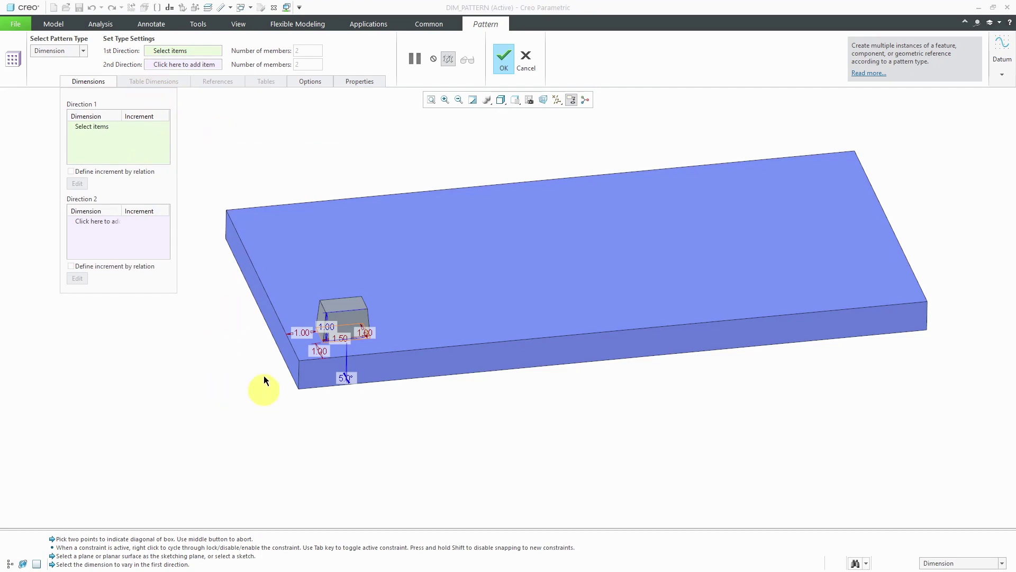
{"action": "scroll", "coordinate": [287, 339], "scroll_direction": "up", "scroll_amount": 4}
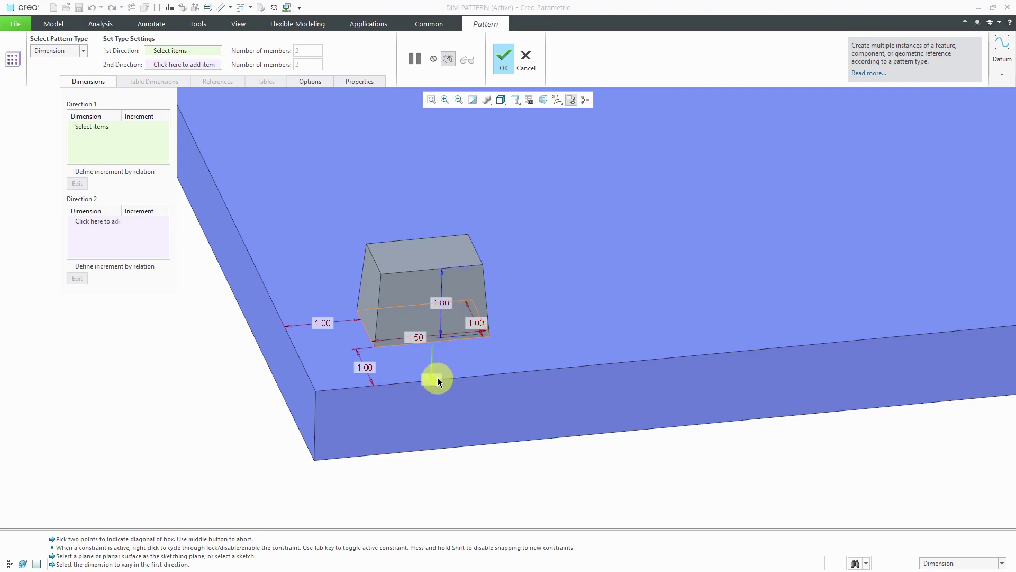
{"action": "scroll", "coordinate": [342, 399], "scroll_direction": "up", "scroll_amount": 2}
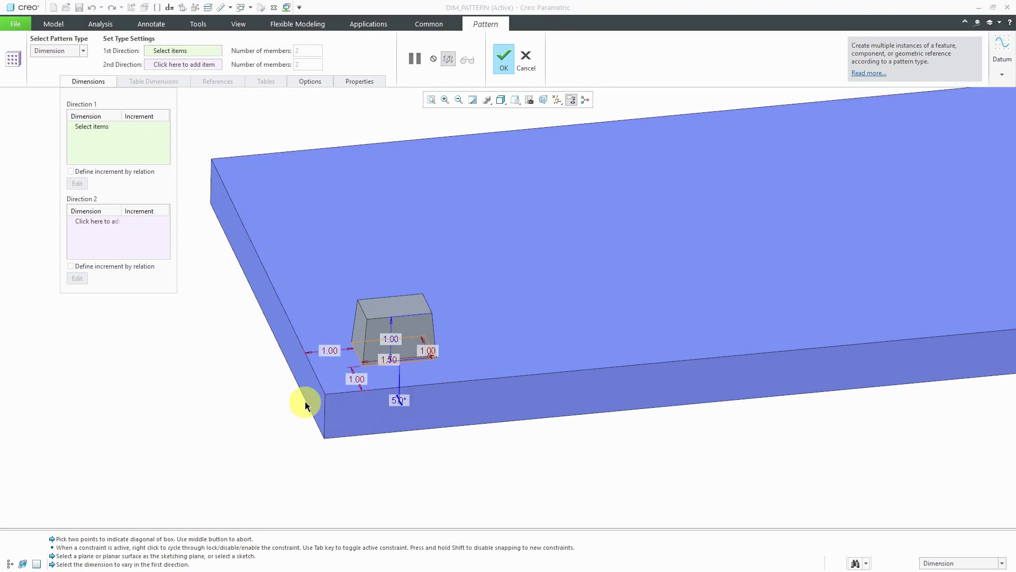
{"action": "left_click", "coordinate": [329, 351]}
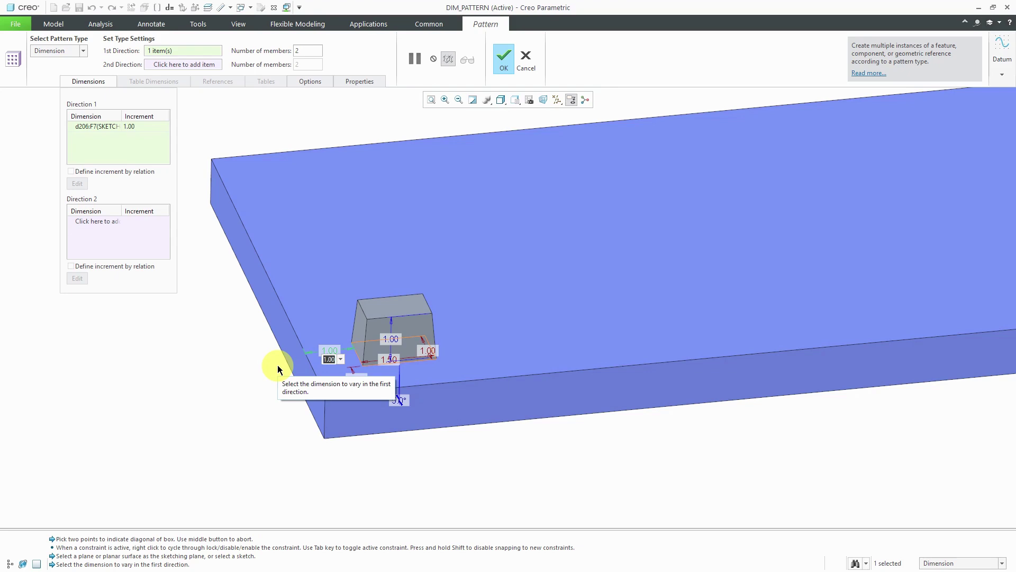
{"action": "type", "text": "2.5"}
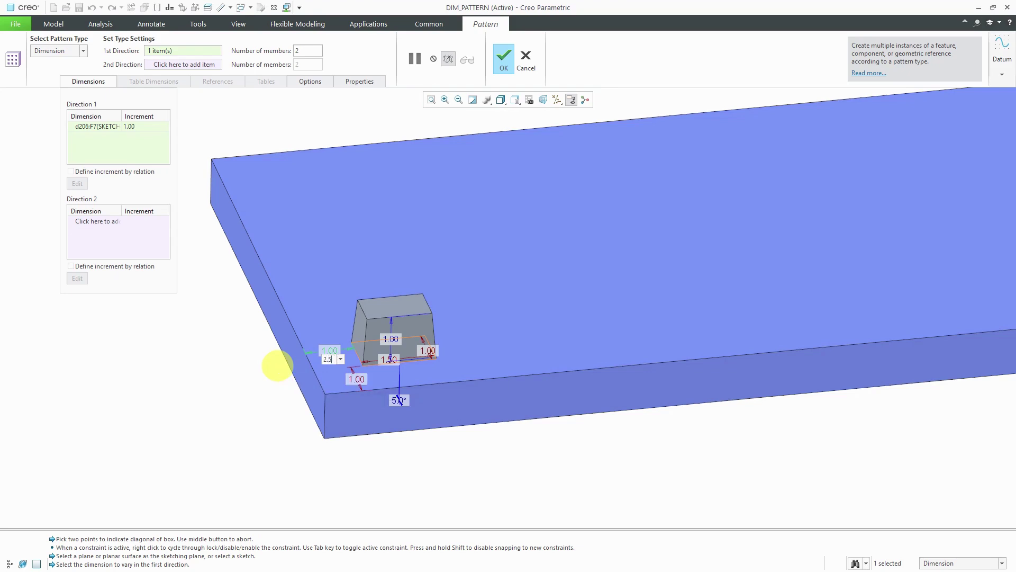
{"action": "key", "text": "Return"}
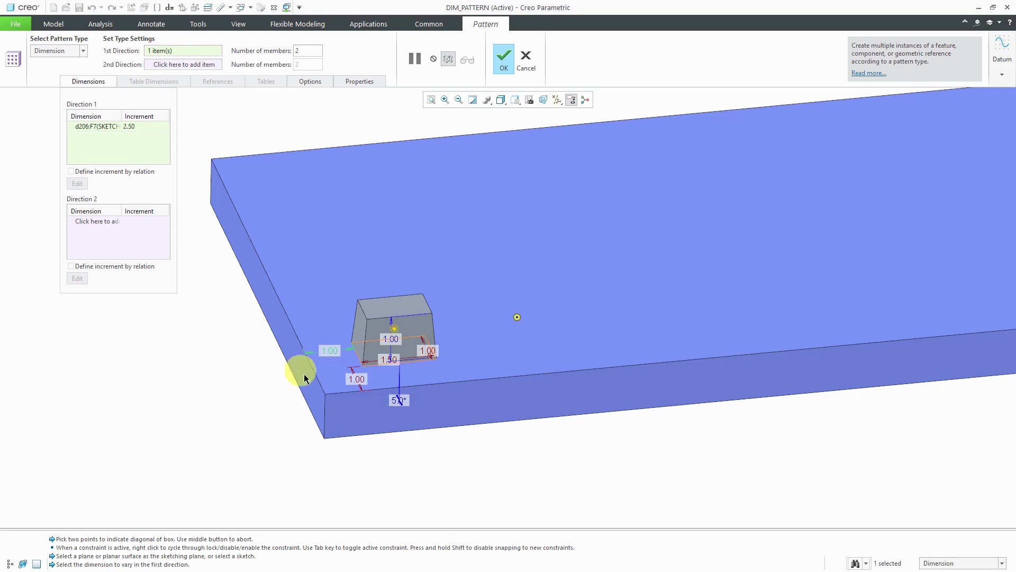
Set the number of members in the pattern's first direction to 6
{"action": "scroll", "coordinate": [293, 433], "scroll_direction": "down", "scroll_amount": 3}
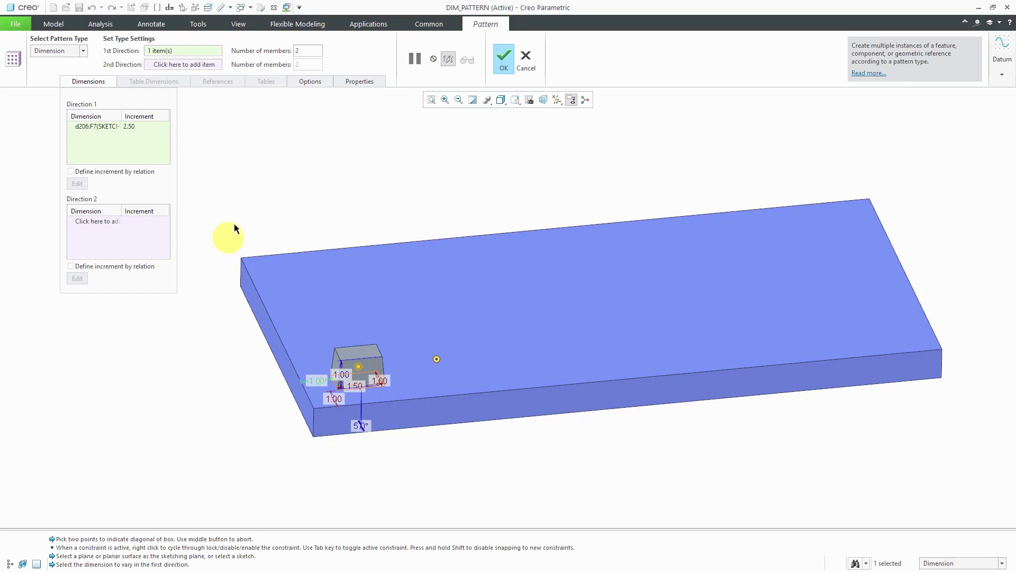
{"action": "double_click", "coordinate": [306, 50]}
{"action": "type", "text": "6"}
{"action": "key", "text": "Return"}
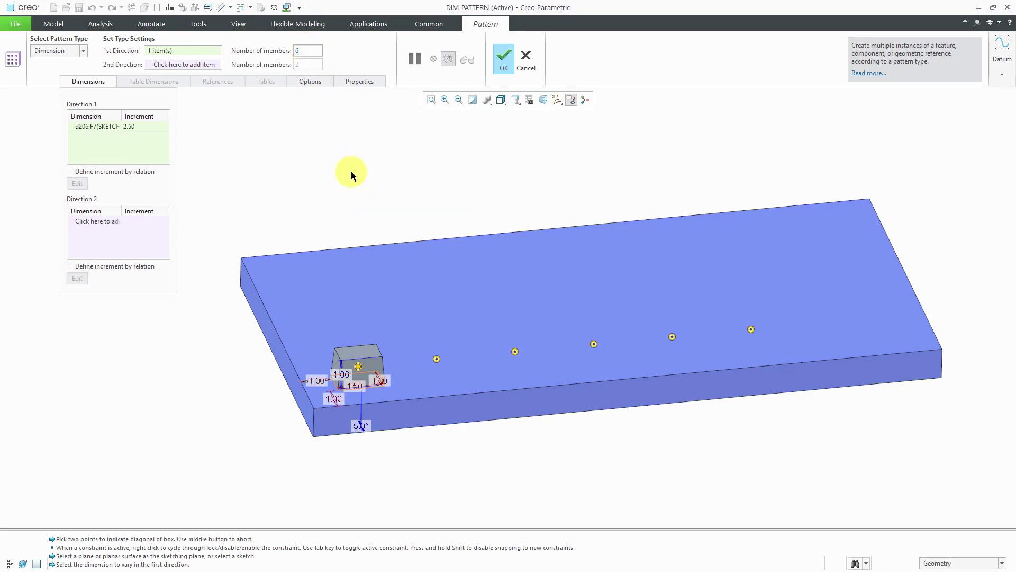
Set the first direction's number of members to 7 and complete the pattern
{"action": "mouse_move", "coordinate": [478, 260]}
{"action": "middle_mouse_down"}
{"action": "mouse_move", "coordinate": [450, 260]}
{"action": "mouse_move", "coordinate": [476, 279]}
{"action": "middle_mouse_up"}
{"action": "double_click", "coordinate": [302, 50]}
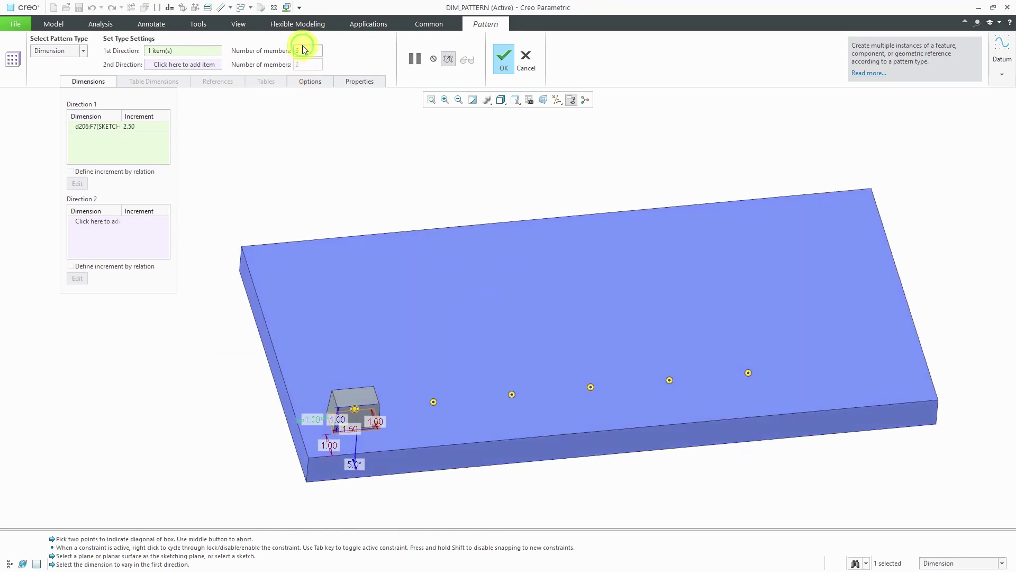
{"action": "type", "text": "7"}
{"action": "key", "text": "Return"}
{"action": "left_click", "coordinate": [504, 57]}
{"action": "mouse_move", "coordinate": [404, 166]}
{"action": "middle_mouse_down"}
{"action": "mouse_move", "coordinate": [431, 164]}
{"action": "mouse_move", "coordinate": [404, 164]}
{"action": "mouse_move", "coordinate": [415, 164]}
{"action": "middle_mouse_up"}
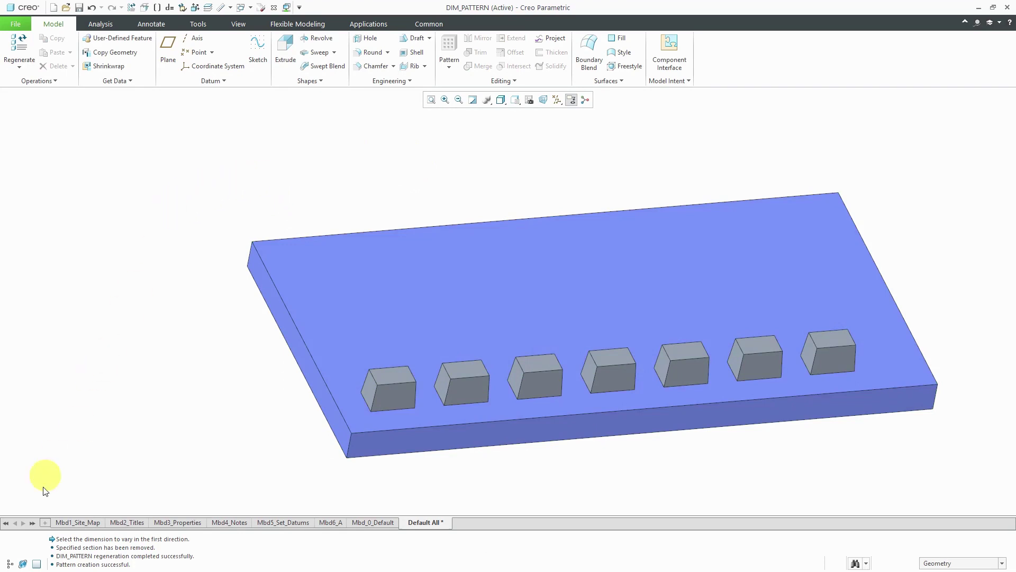
Redefine the block pattern, adding the block's distance from the plate's front edge as the second-direction dimension with an increment of 2.5
{"action": "left_click", "coordinate": [9, 563]}
{"action": "left_click", "coordinate": [50, 227]}
{"action": "left_click", "coordinate": [67, 164]}
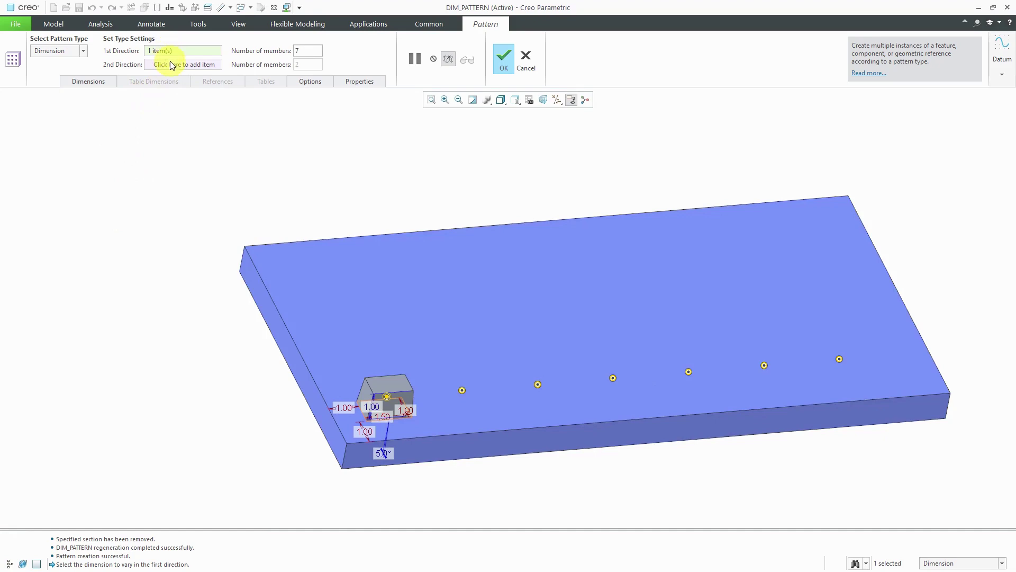
{"action": "left_click", "coordinate": [95, 84]}
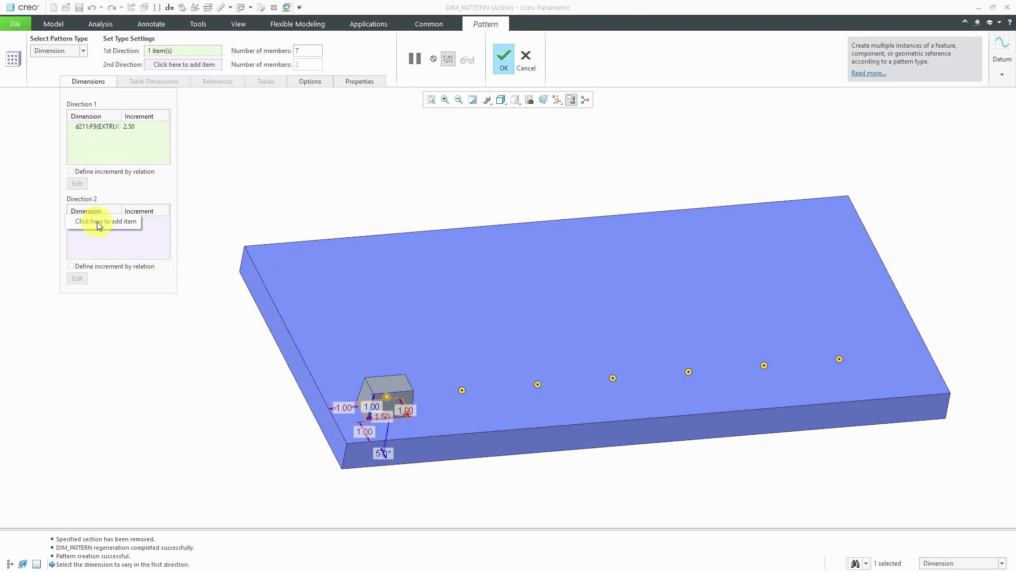
{"action": "right_click", "coordinate": [269, 144]}
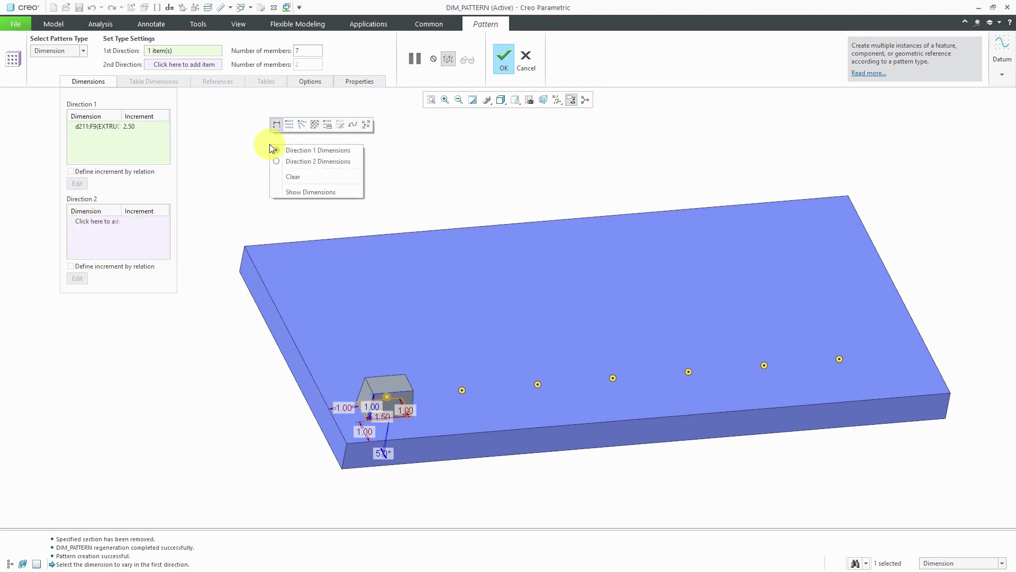
{"action": "left_click", "coordinate": [306, 162]}
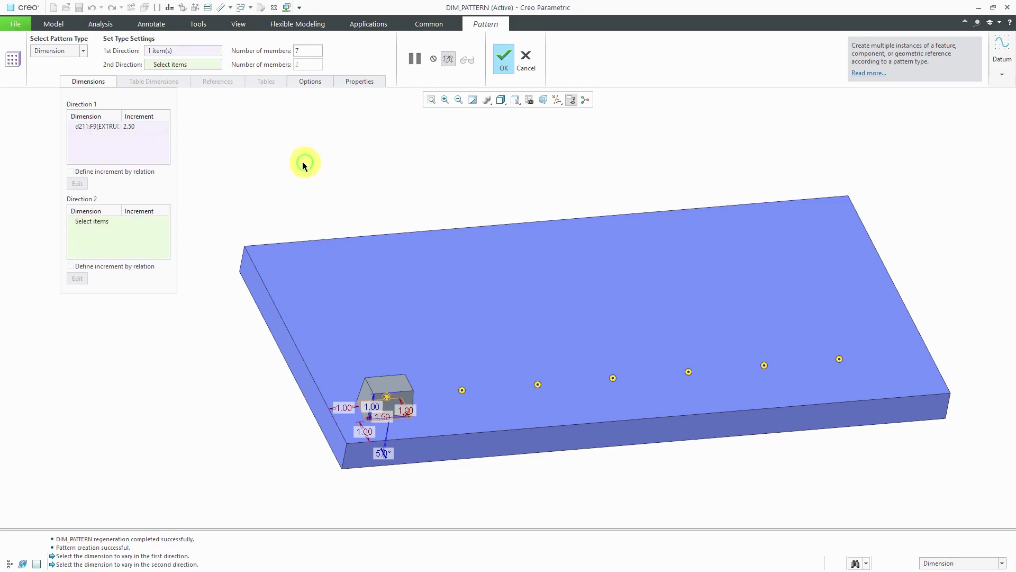
{"action": "left_click", "coordinate": [369, 434]}
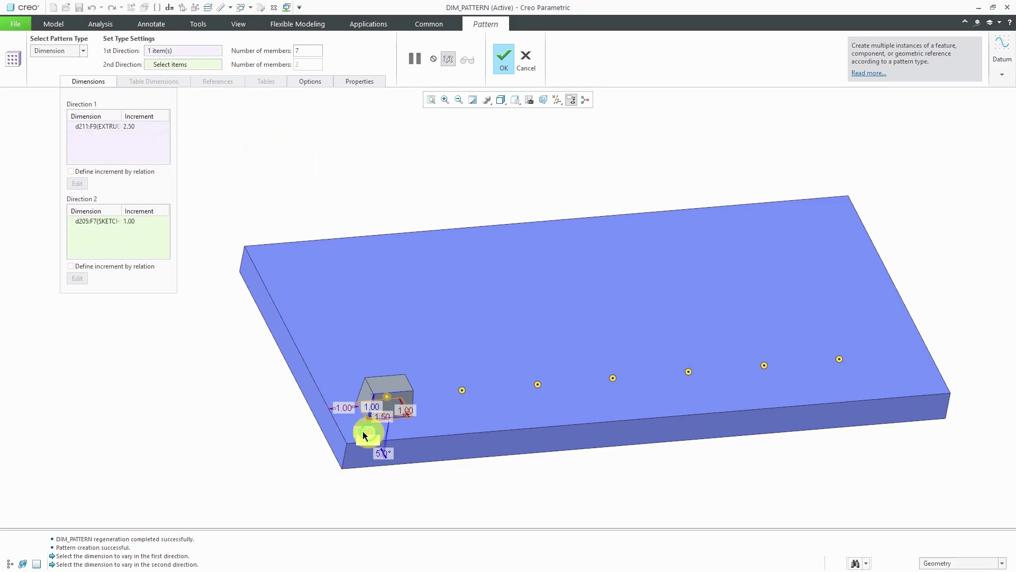
{"action": "middle_click", "coordinate": [213, 413]}
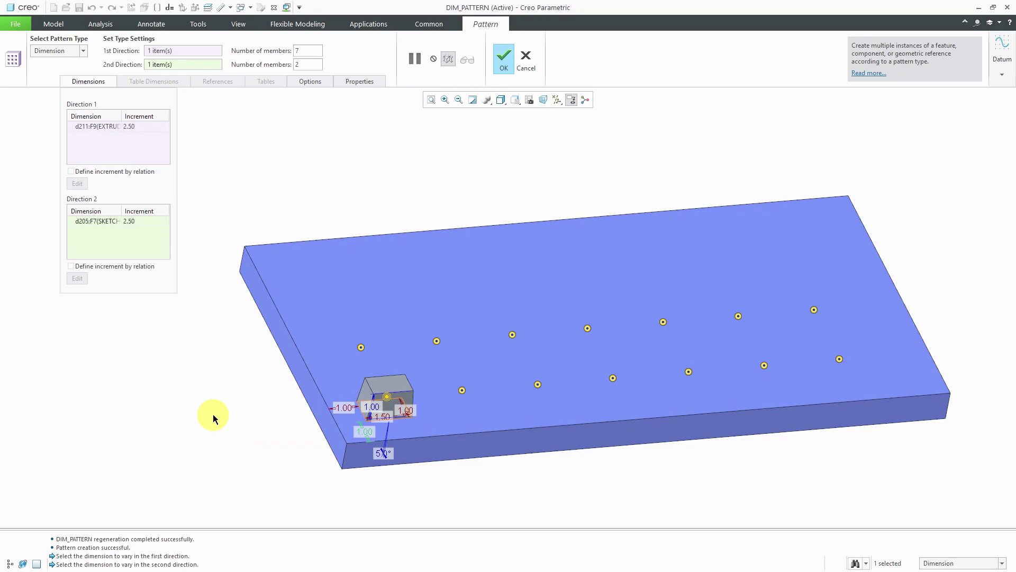
Set the number of members in the pattern's second direction to 4
{"action": "mouse_move", "coordinate": [515, 430]}
{"action": "middle_mouse_down"}
{"action": "mouse_move", "coordinate": [477, 435]}
{"action": "mouse_move", "coordinate": [506, 455]}
{"action": "middle_mouse_up"}
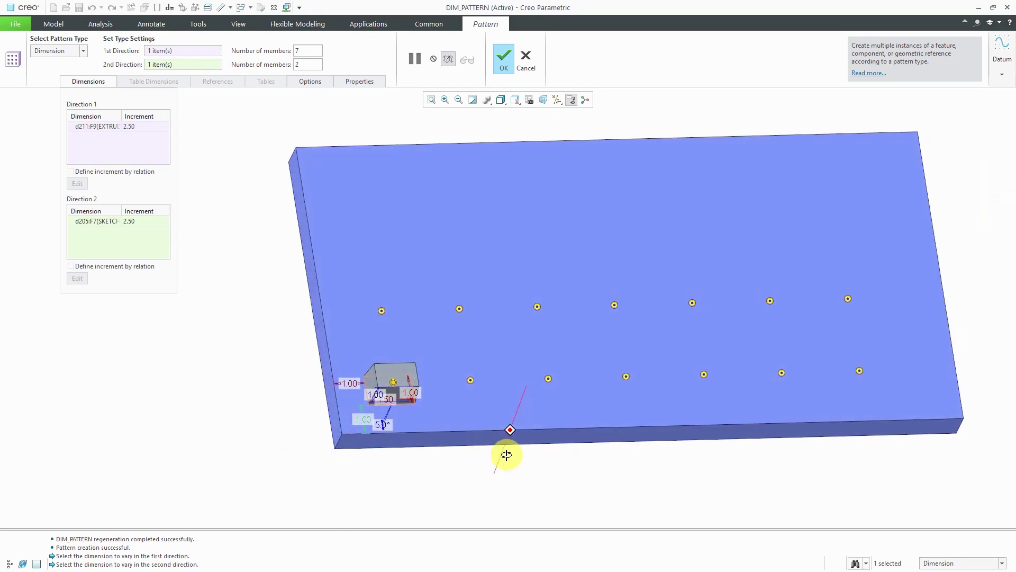
{"action": "double_click", "coordinate": [310, 64]}
{"action": "type", "text": "4"}
{"action": "key", "text": "Return"}
Reduce the second direction's number of members to 3
{"action": "mouse_move", "coordinate": [450, 304]}
{"action": "middle_mouse_down"}
{"action": "mouse_move", "coordinate": [465, 309]}
{"action": "mouse_move", "coordinate": [444, 306]}
{"action": "middle_mouse_up"}
{"action": "double_click", "coordinate": [308, 64]}
{"action": "type", "text": "3"}
{"action": "key", "text": "Return"}
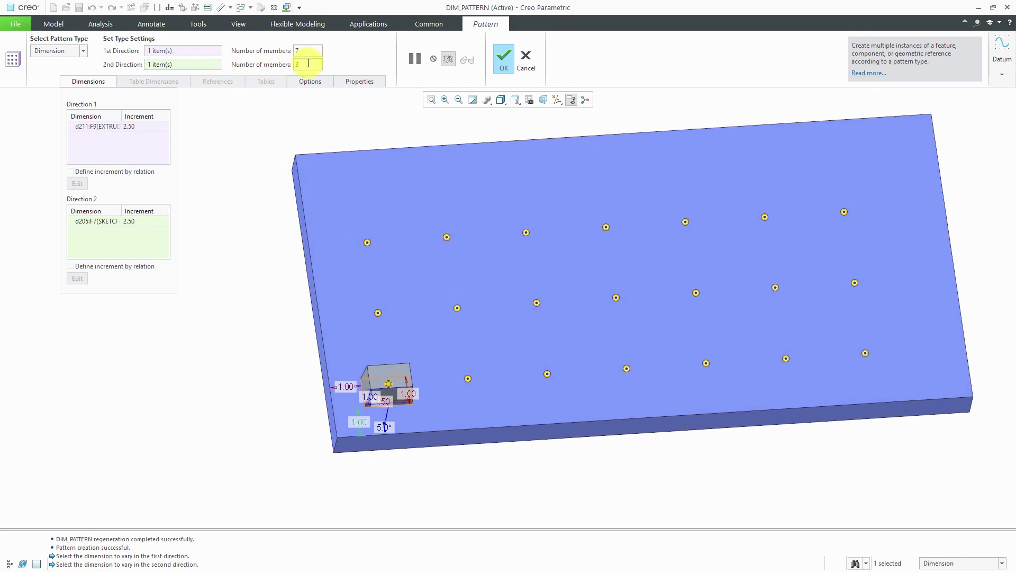
Set the second direction's dimension increment to 4
{"action": "left_click", "coordinate": [145, 221]}
{"action": "double_click", "coordinate": [145, 221]}
{"action": "type", "text": "4"}
{"action": "key", "text": "Return"}
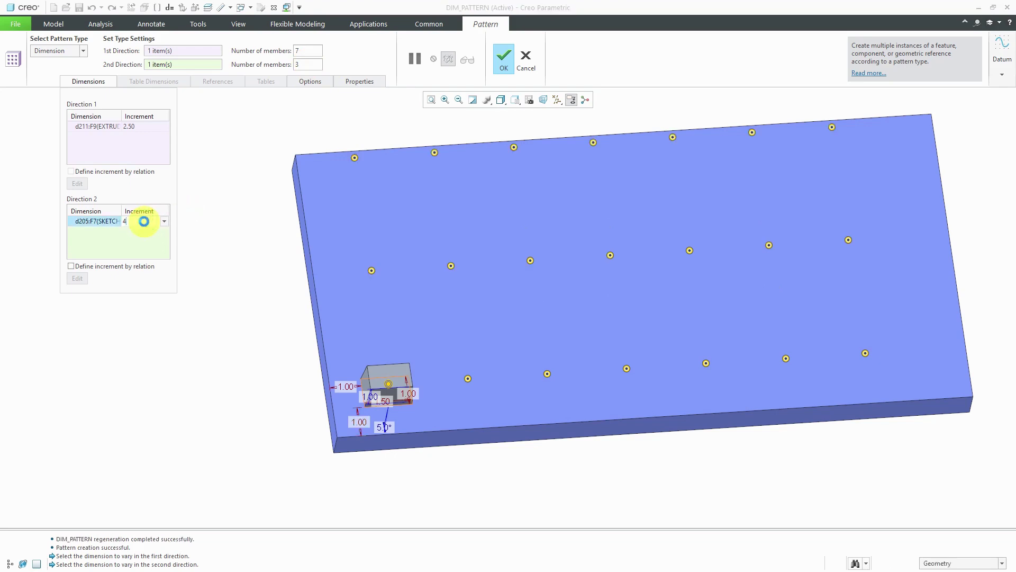
Set the second direction's dimension increment to 3 and complete the redefined pattern
{"action": "left_click", "coordinate": [145, 221]}
{"action": "double_click", "coordinate": [145, 221]}
{"action": "type", "text": "3"}
{"action": "key", "text": "Return"}
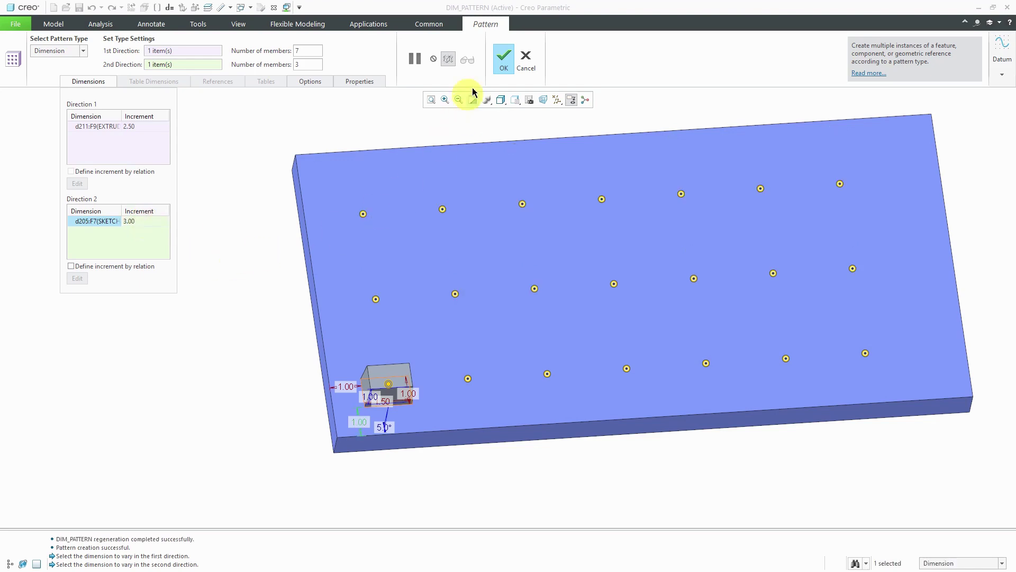
{"action": "left_click", "coordinate": [507, 62]}
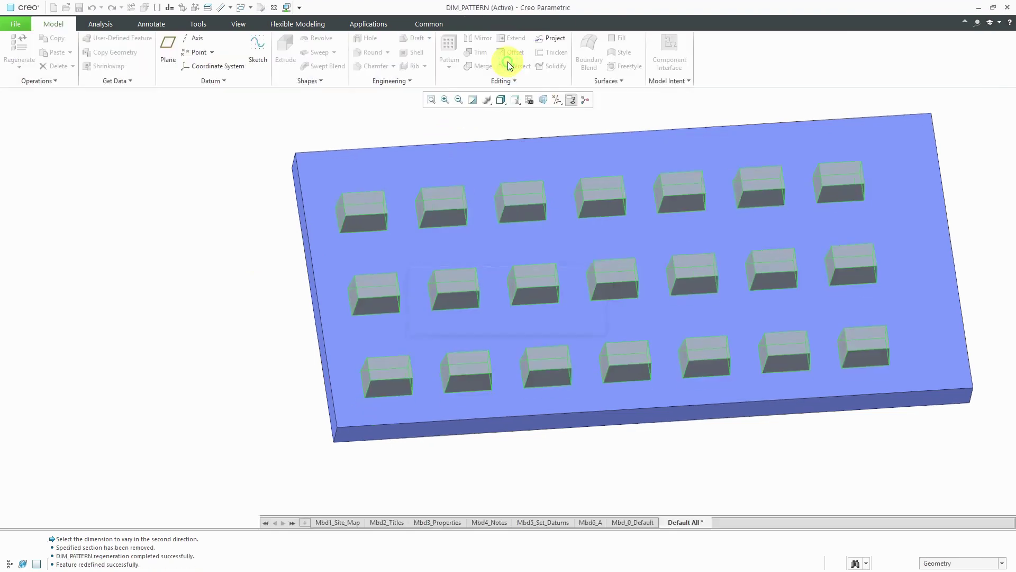
{"action": "mouse_move", "coordinate": [356, 127]}
{"action": "middle_mouse_down"}
{"action": "mouse_move", "coordinate": [368, 113]}
{"action": "mouse_move", "coordinate": [352, 129]}
{"action": "mouse_move", "coordinate": [367, 123]}
{"action": "mouse_move", "coordinate": [351, 120]}
{"action": "middle_mouse_up"}
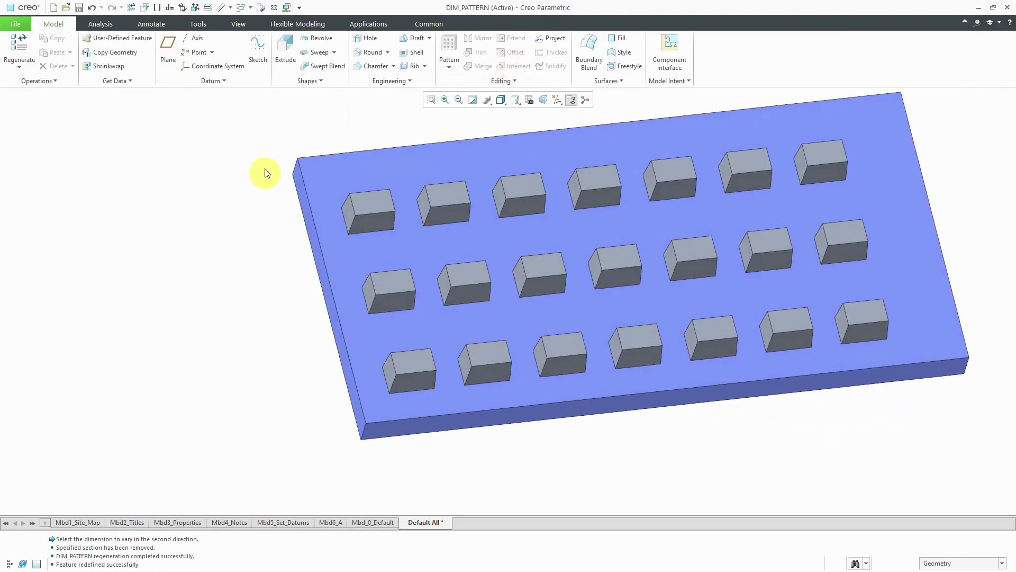
Redefine the block pattern to exclude the third, fourth and fifth members of the middle row, showing the model tree to reach it
{"action": "left_click", "coordinate": [9, 562]}
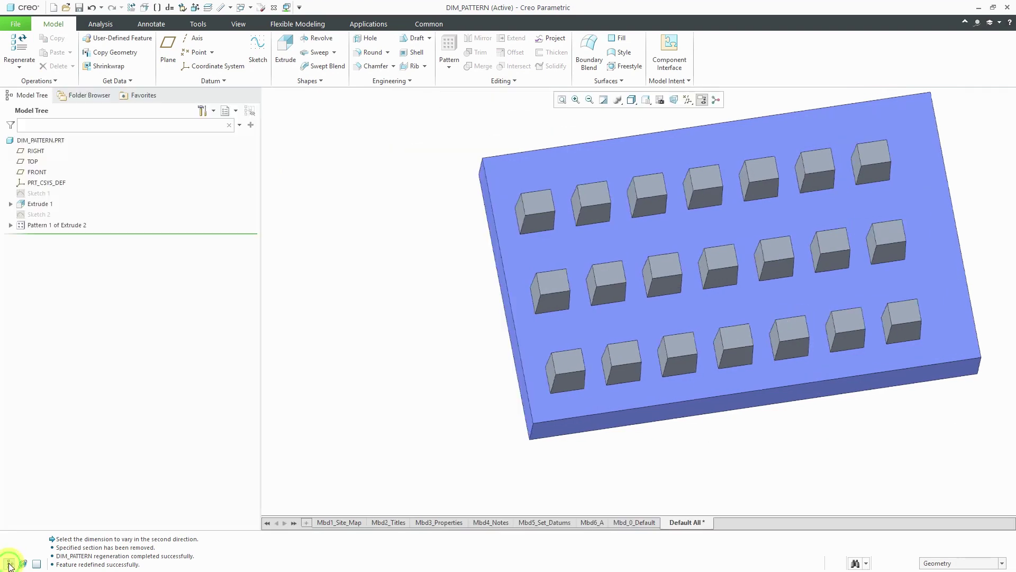
{"action": "left_click", "coordinate": [59, 227]}
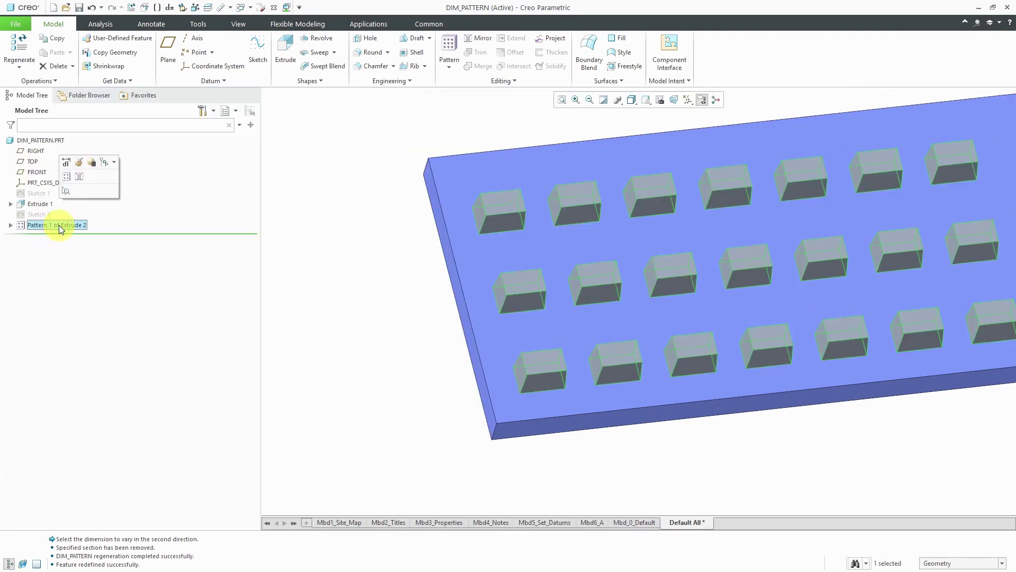
{"action": "left_click", "coordinate": [79, 162]}
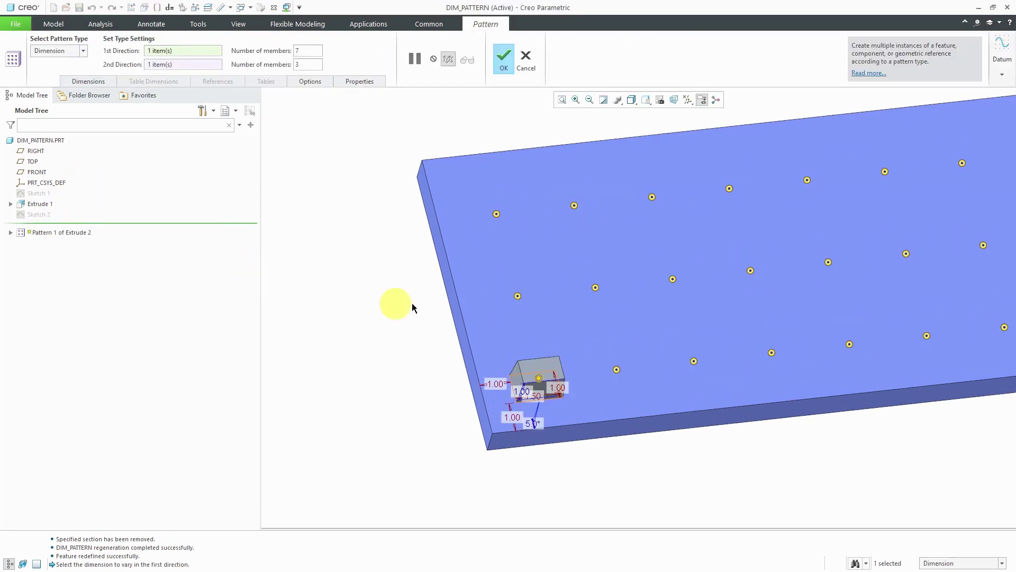
{"action": "scroll", "coordinate": [927, 246], "scroll_direction": "up", "scroll_amount": 2}
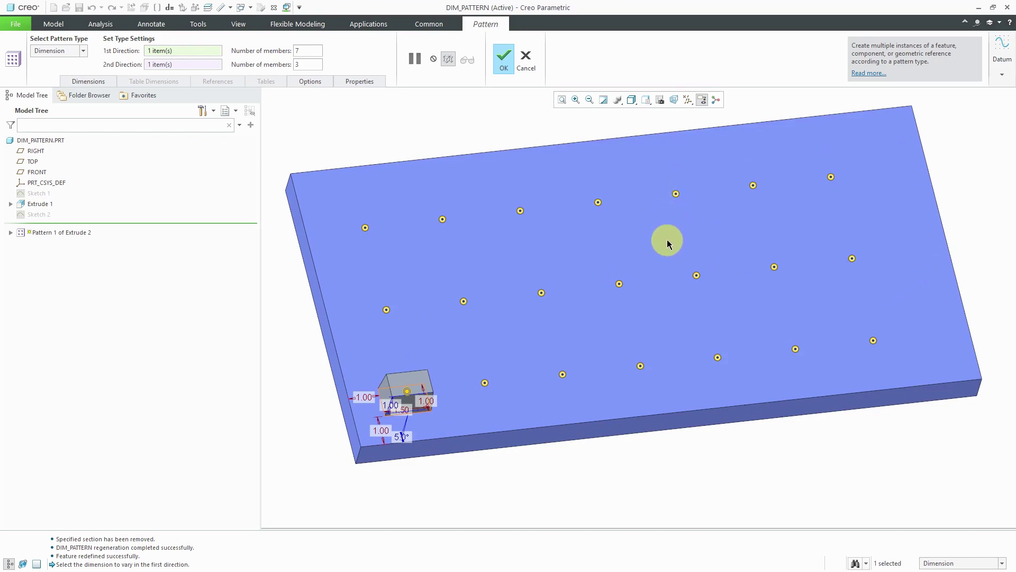
{"action": "left_click", "coordinate": [542, 292]}
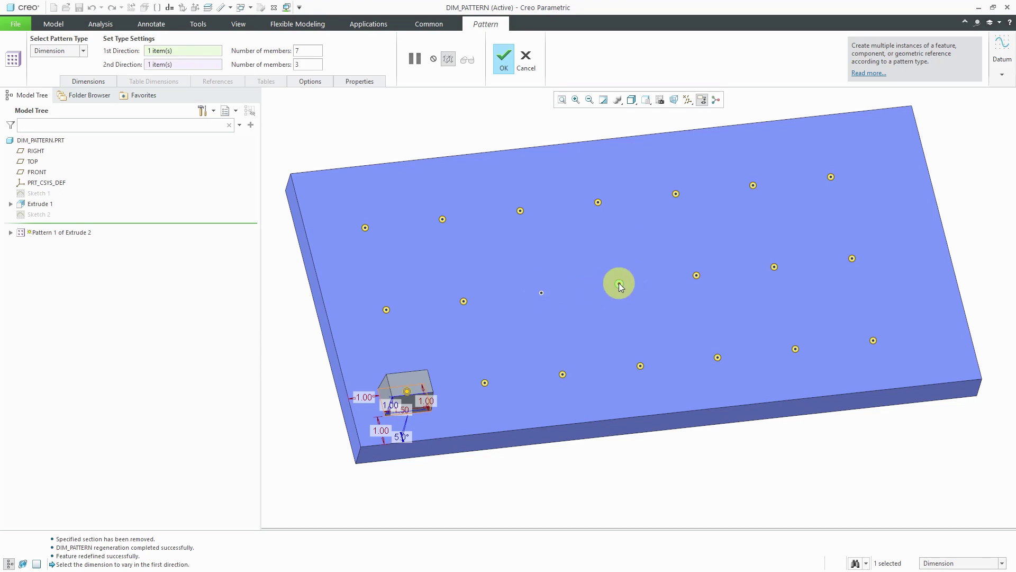
{"action": "left_click", "coordinate": [619, 284]}
{"action": "left_click", "coordinate": [696, 275]}
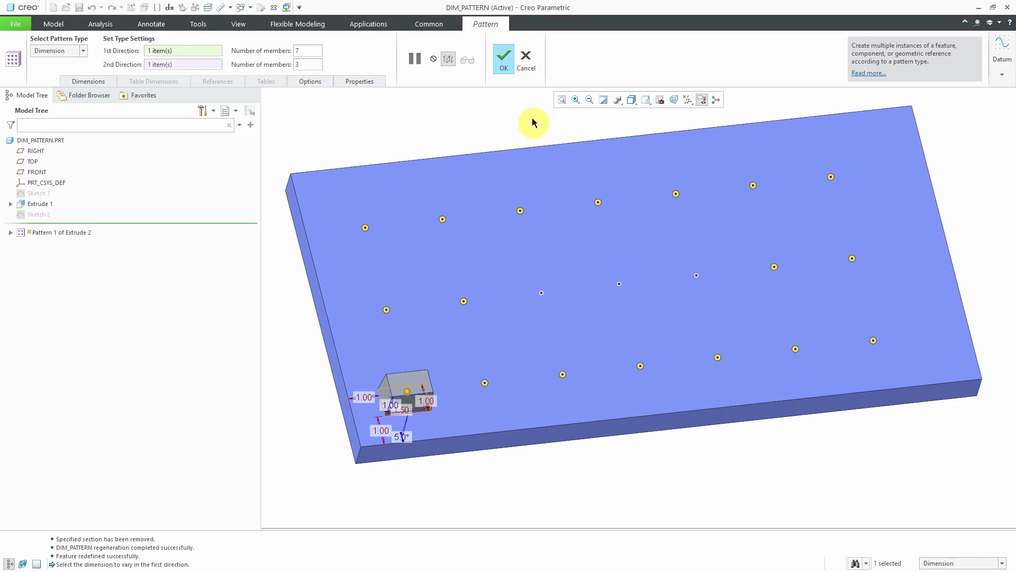
{"action": "left_click", "coordinate": [505, 65]}
{"action": "left_click", "coordinate": [514, 138]}
{"action": "mouse_move", "coordinate": [561, 282]}
{"action": "middle_mouse_down"}
{"action": "mouse_move", "coordinate": [538, 243]}
{"action": "mouse_move", "coordinate": [556, 258]}
{"action": "middle_mouse_up"}
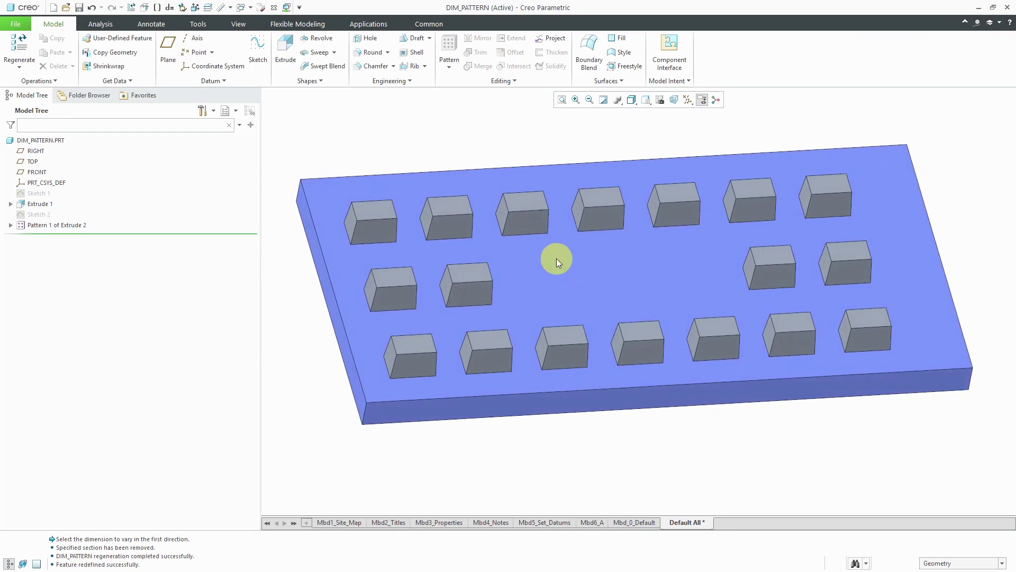
Redefine the pattern to restore the three excluded members in the middle row
{"action": "left_click", "coordinate": [65, 227]}
{"action": "left_click", "coordinate": [85, 165]}
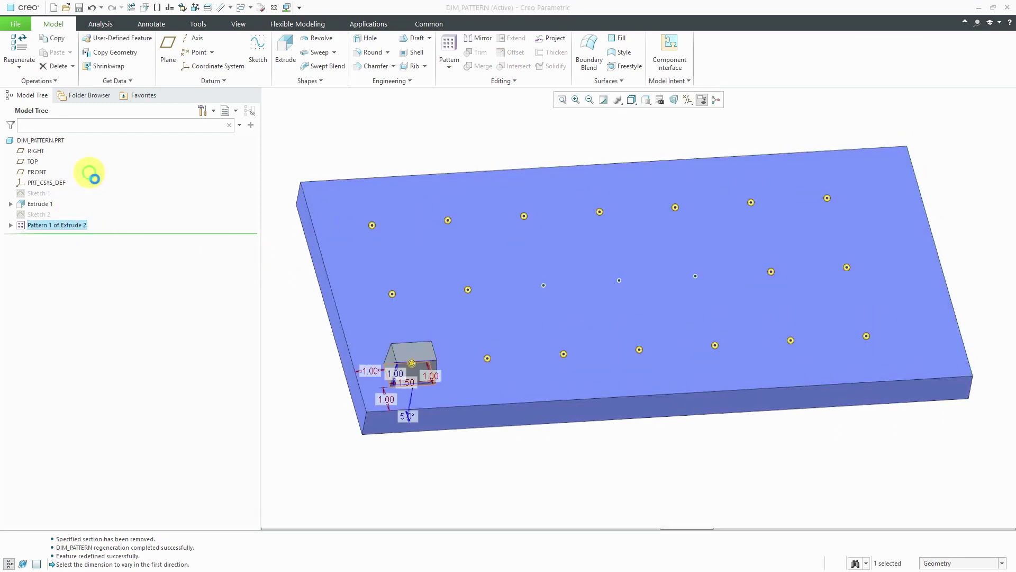
{"action": "left_click", "coordinate": [642, 290]}
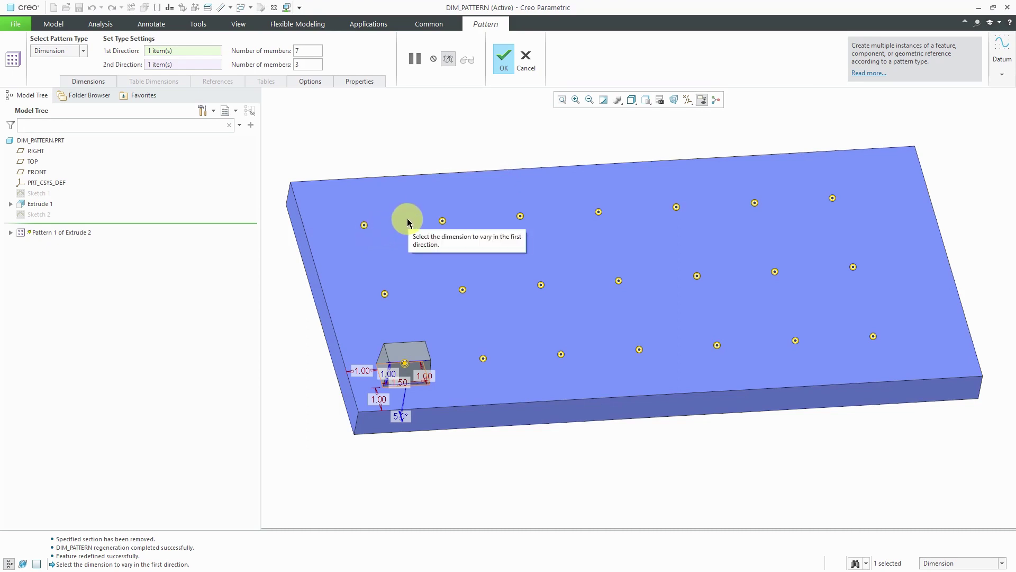
Exclude the third, fourth and fifth middle-row members again and complete the pattern
{"action": "left_click", "coordinate": [541, 285]}
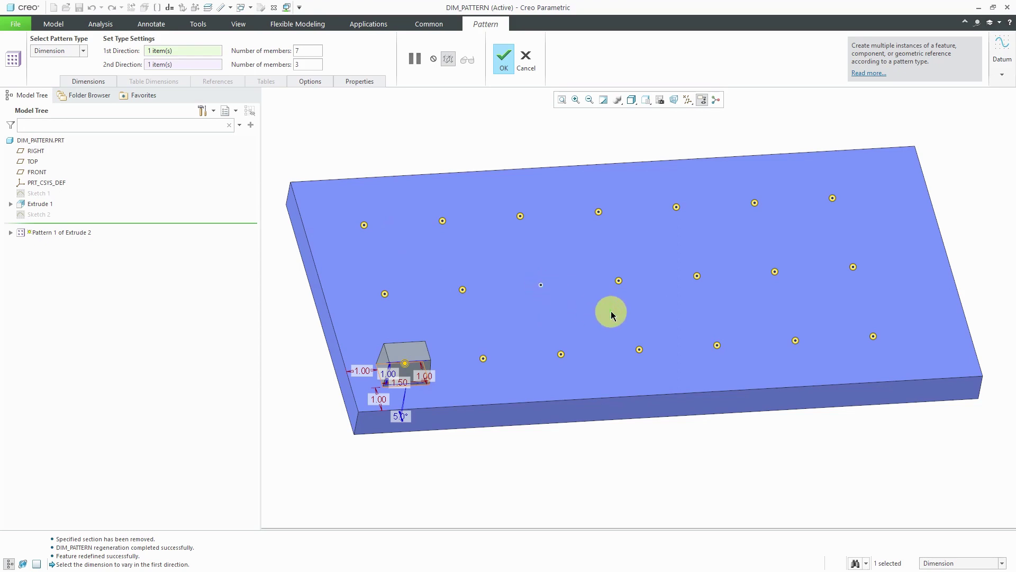
{"action": "left_click", "coordinate": [619, 281]}
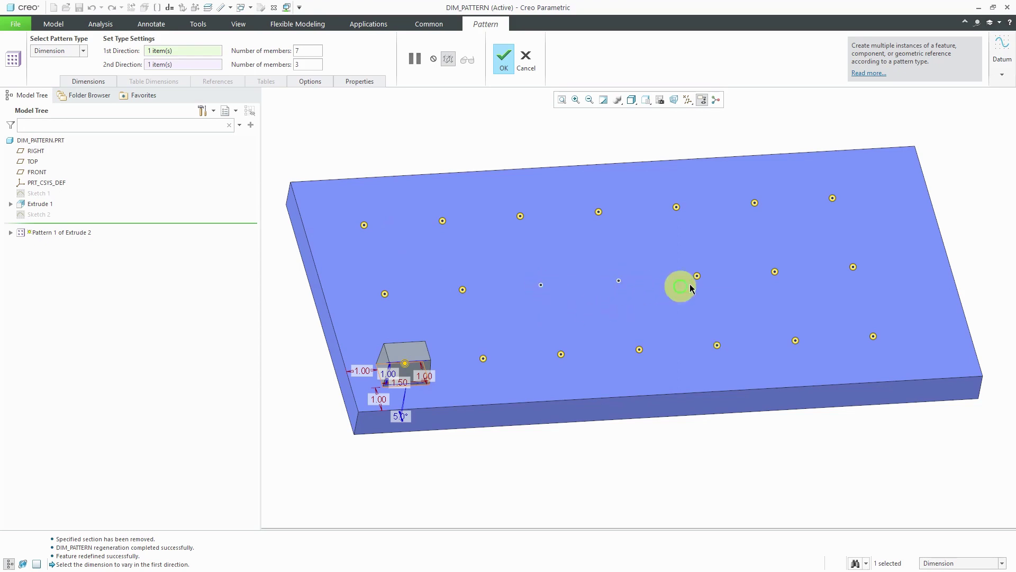
{"action": "left_click", "coordinate": [698, 277]}
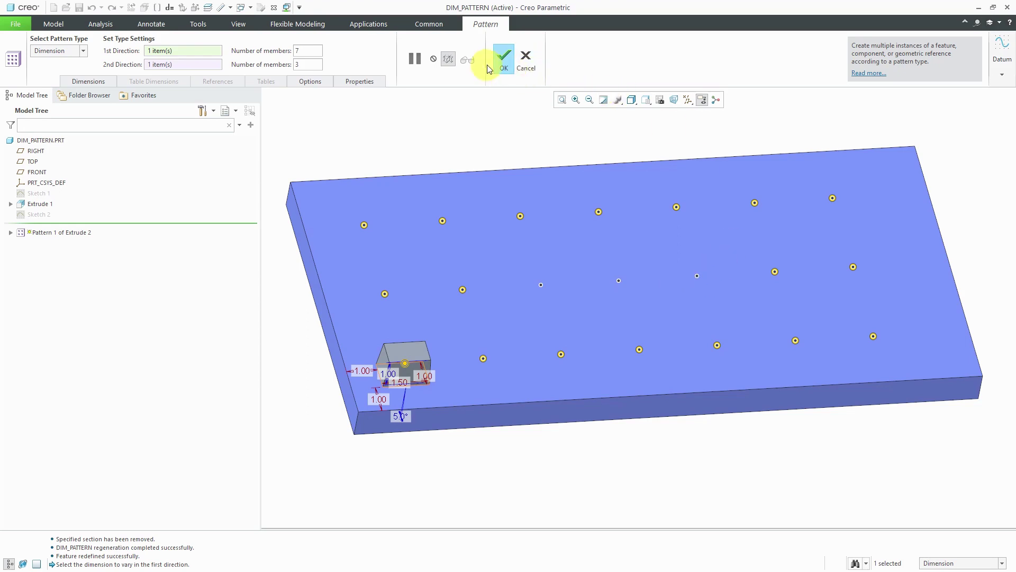
{"action": "left_click", "coordinate": [503, 60]}
{"action": "left_click", "coordinate": [489, 127]}
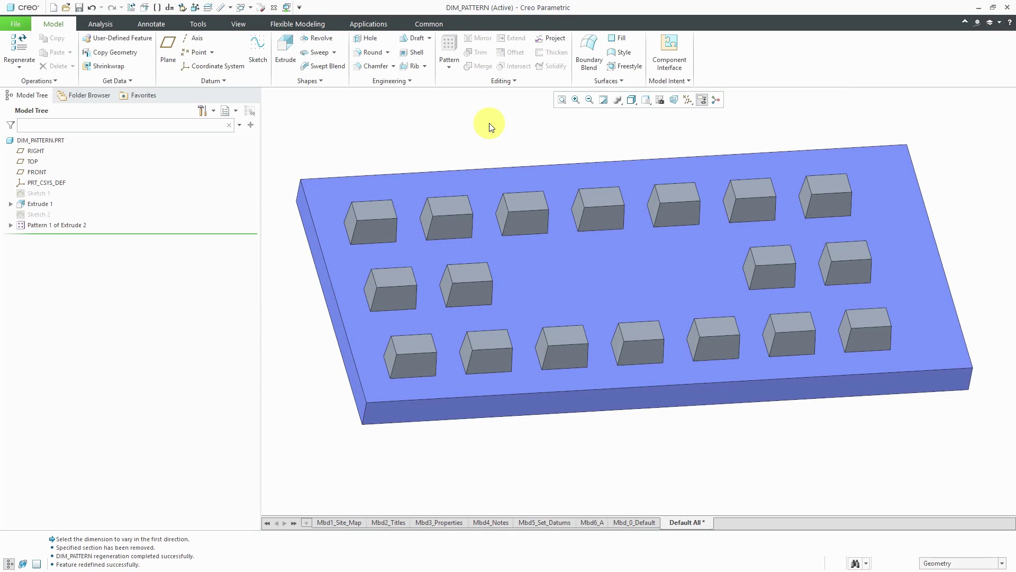
Redefine the pattern so the block's height also varies in the first direction with an increment of 0.25
{"action": "left_click", "coordinate": [74, 227]}
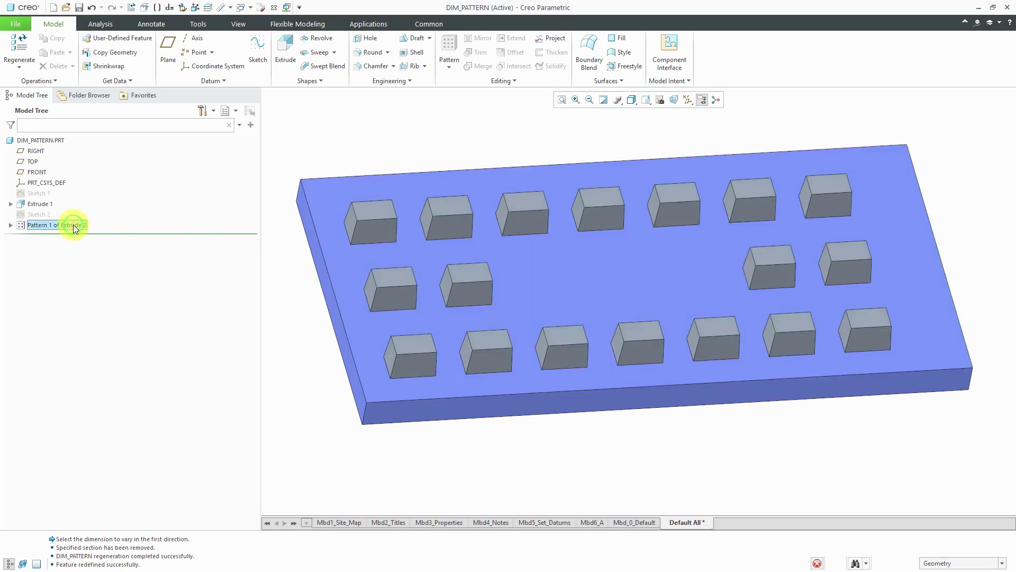
{"action": "left_click", "coordinate": [94, 164]}
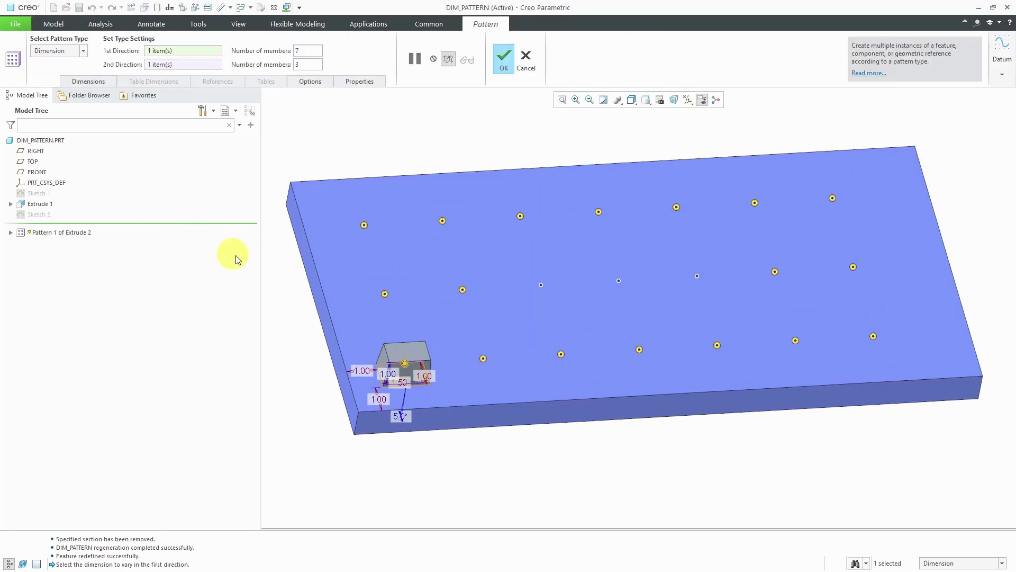
{"action": "mouse_move", "coordinate": [406, 285]}
{"action": "middle_mouse_down"}
{"action": "mouse_move", "coordinate": [402, 274]}
{"action": "mouse_move", "coordinate": [415, 299]}
{"action": "middle_mouse_up"}
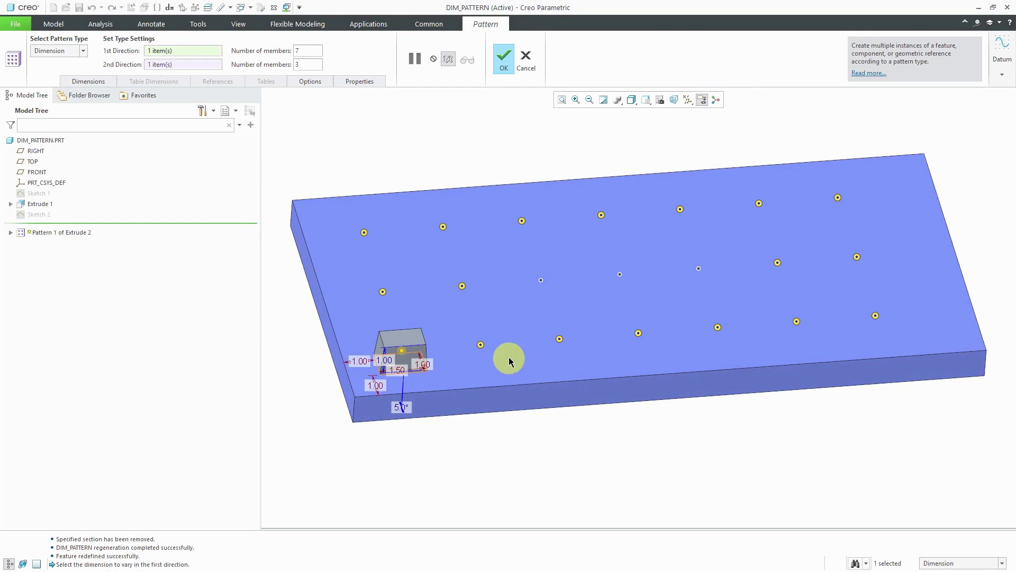
{"action": "left_click", "coordinate": [87, 82]}
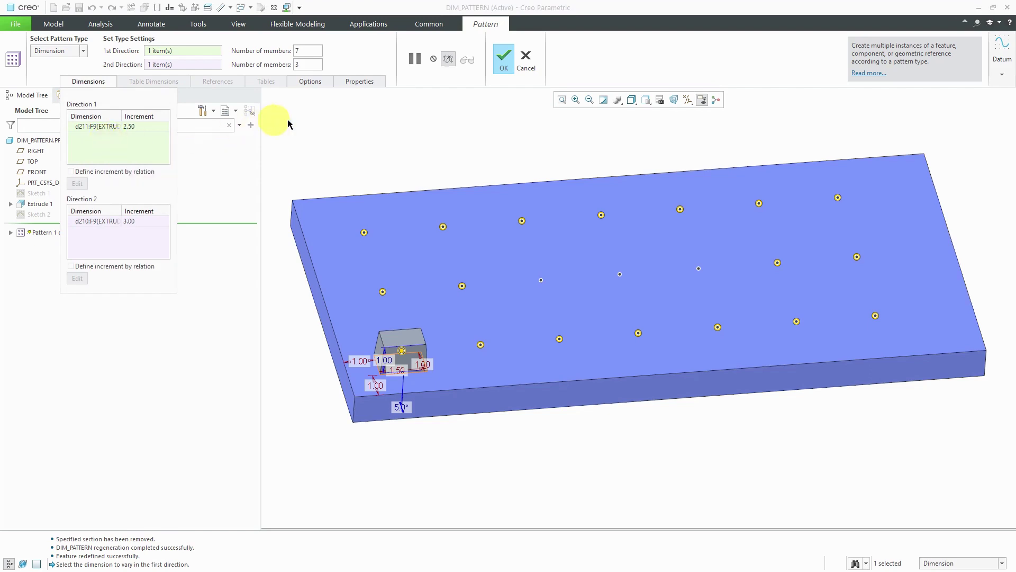
{"action": "middle_click_drag", "start_coordinate": [424, 242], "coordinate": [423, 223]}
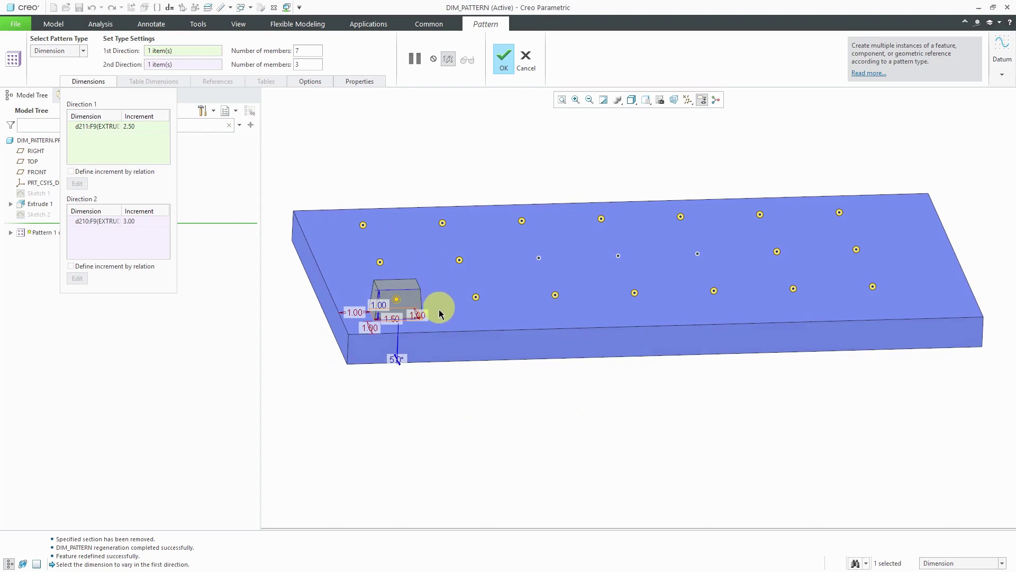
{"action": "scroll", "coordinate": [383, 341], "scroll_direction": "up", "scroll_amount": 4}
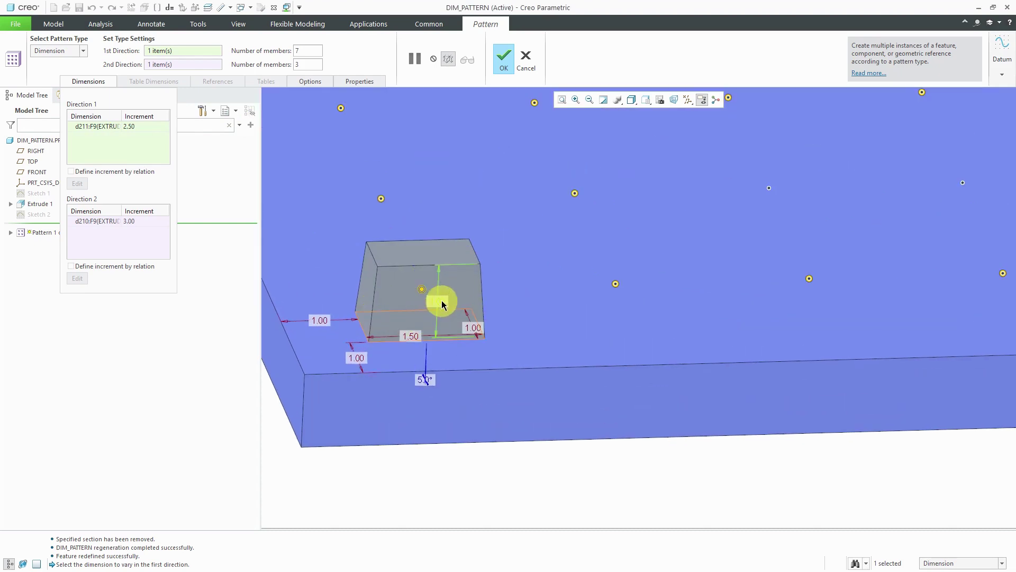
{"action": "left_click", "coordinate": [443, 305]}
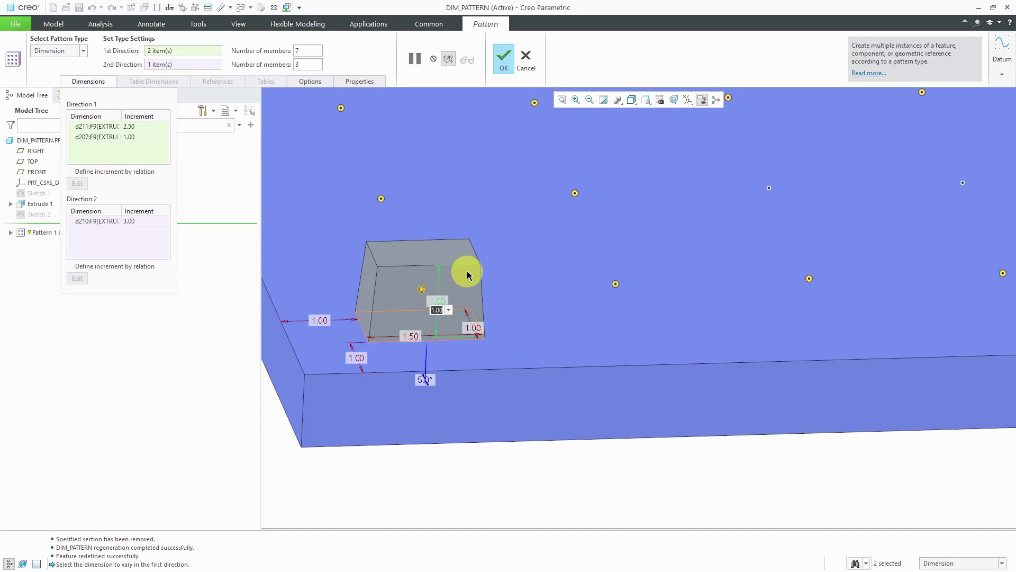
{"action": "type", "text": ".25"}
{"action": "key", "text": "Return"}
{"action": "left_click", "coordinate": [503, 64]}
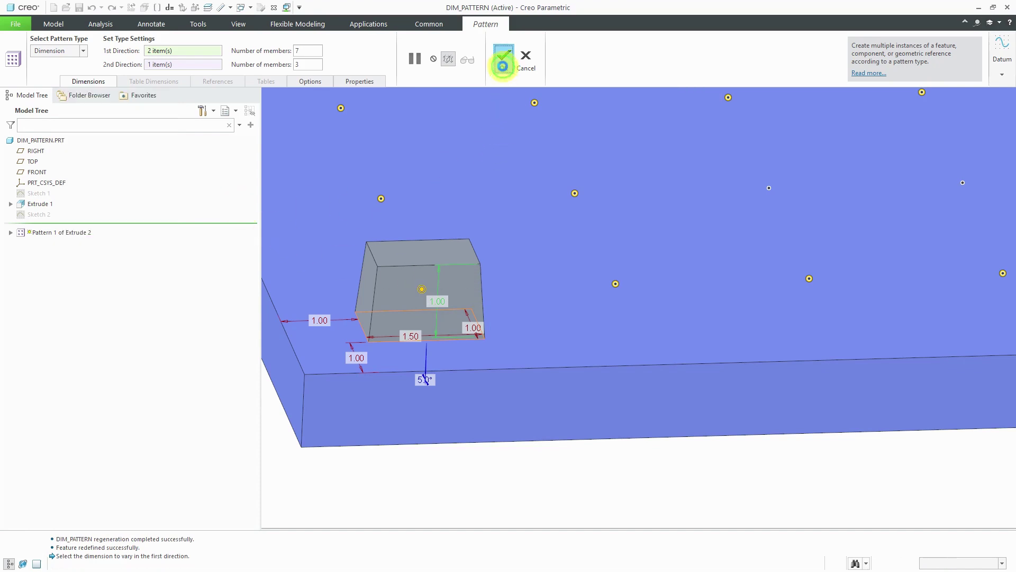
{"action": "scroll", "coordinate": [443, 315], "scroll_direction": "down", "scroll_amount": 3}
{"action": "middle_click_drag", "start_coordinate": [439, 318], "coordinate": [449, 292]}
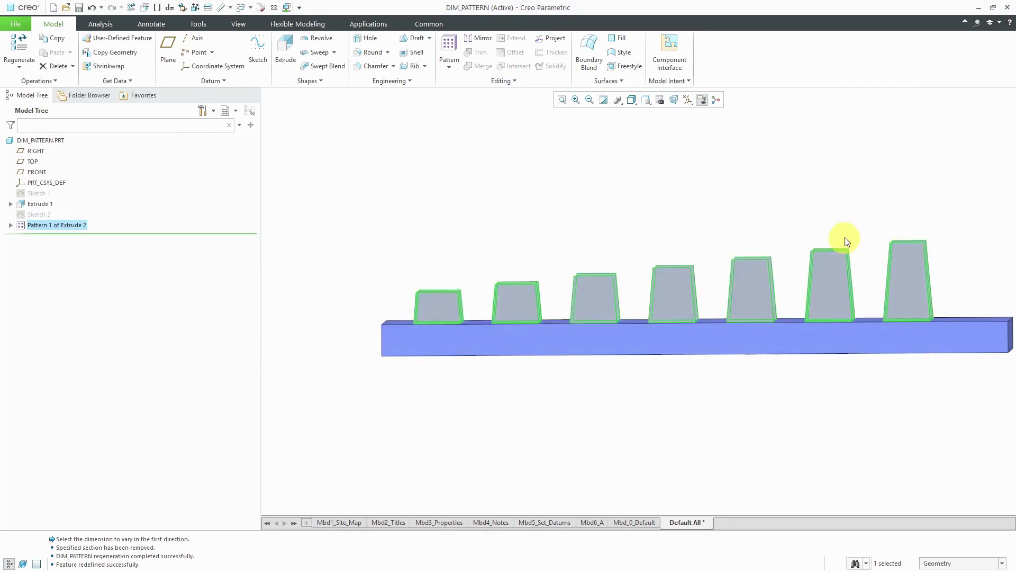
{"action": "middle_click_drag", "start_coordinate": [577, 253], "coordinate": [545, 297]}
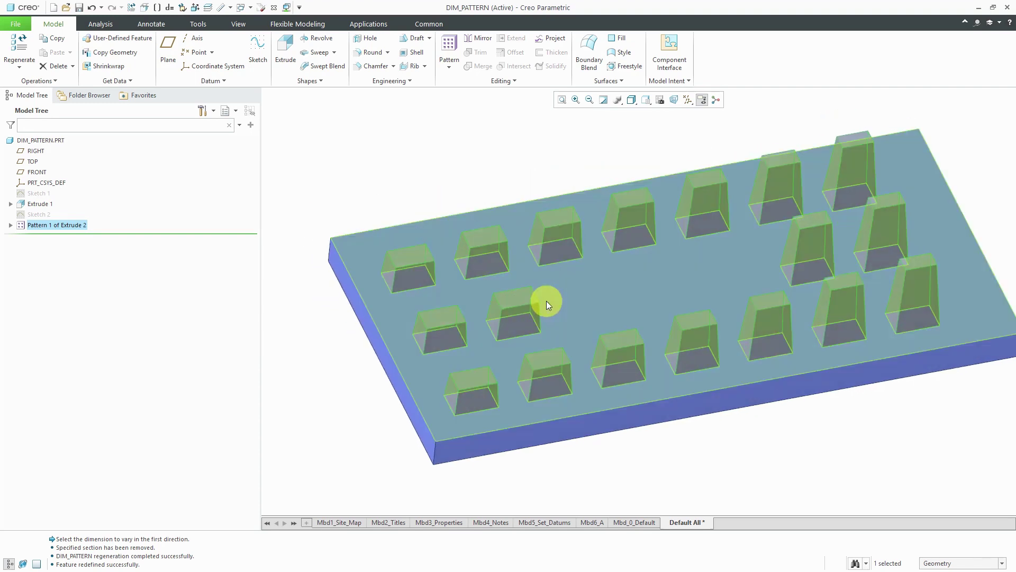
{"action": "left_click", "coordinate": [450, 161]}
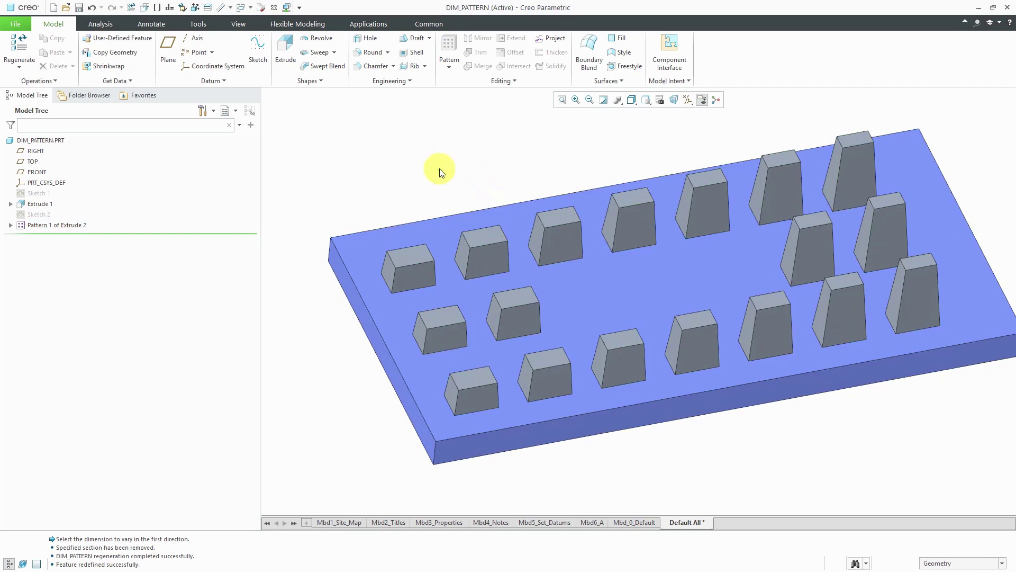
Redefine the pattern so the depth of the block's base also varies in the second direction with an increment of 0.25
{"action": "left_click", "coordinate": [66, 224]}
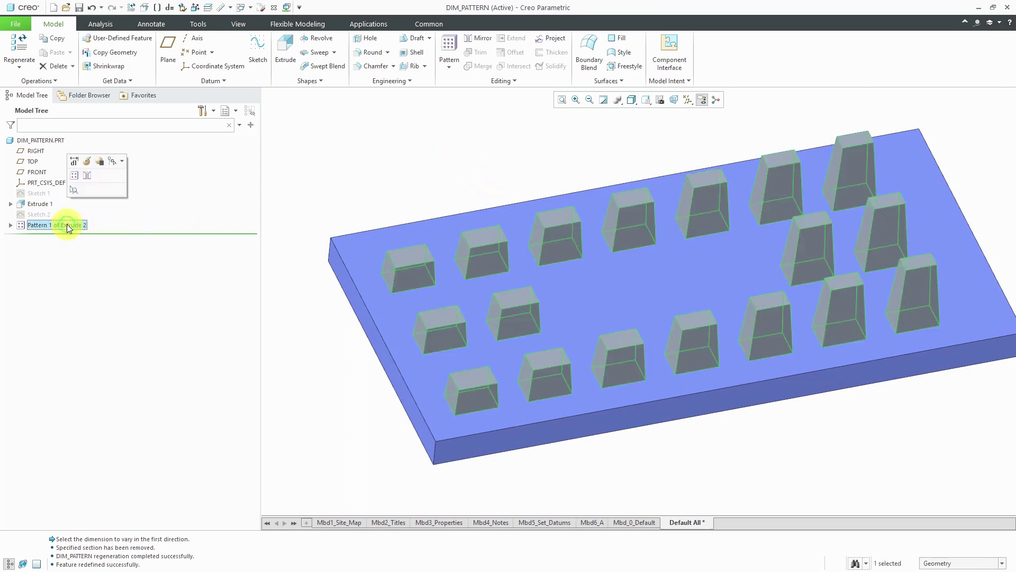
{"action": "left_click", "coordinate": [87, 161]}
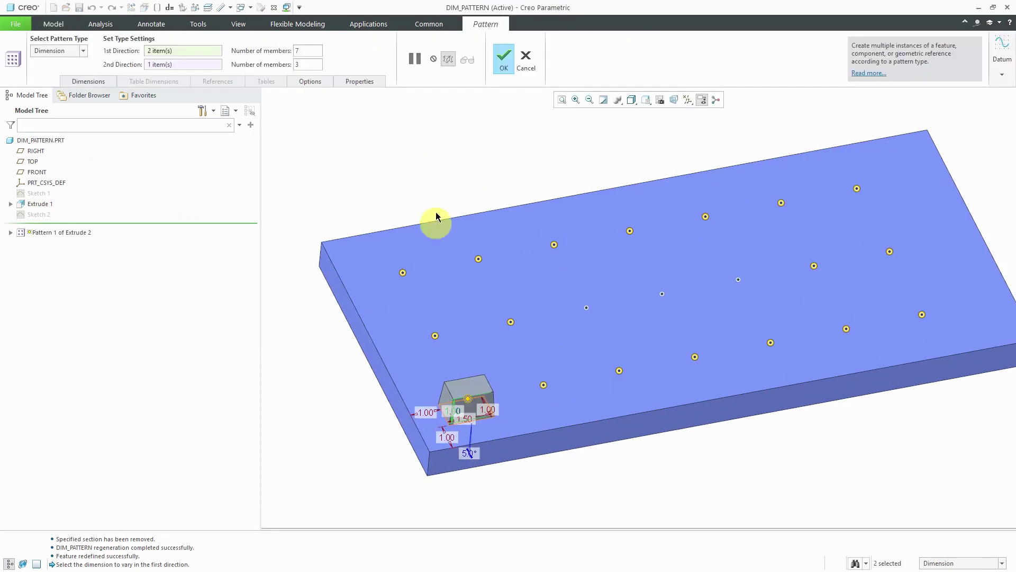
{"action": "left_click", "coordinate": [85, 82]}
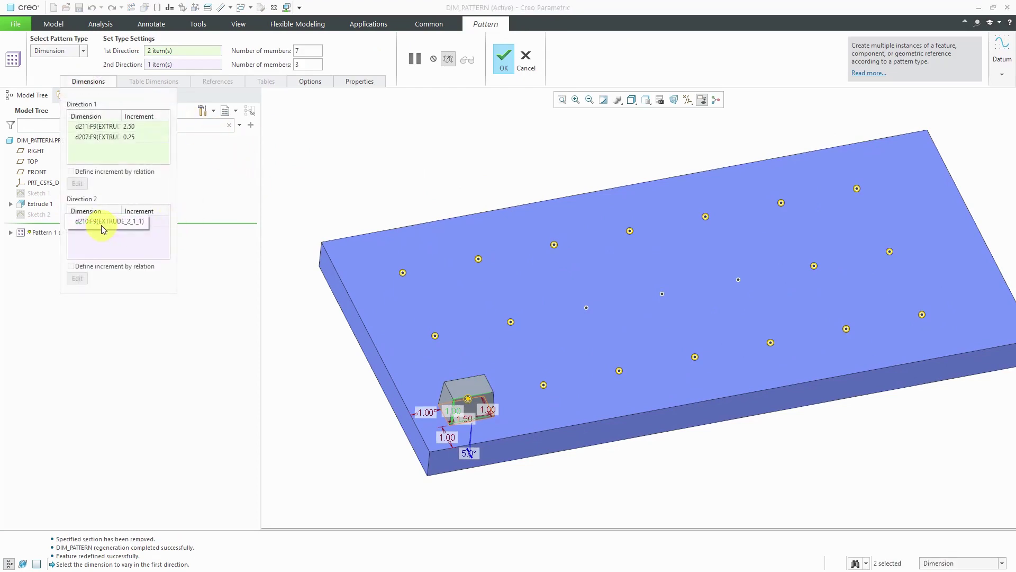
{"action": "right_click", "coordinate": [372, 168]}
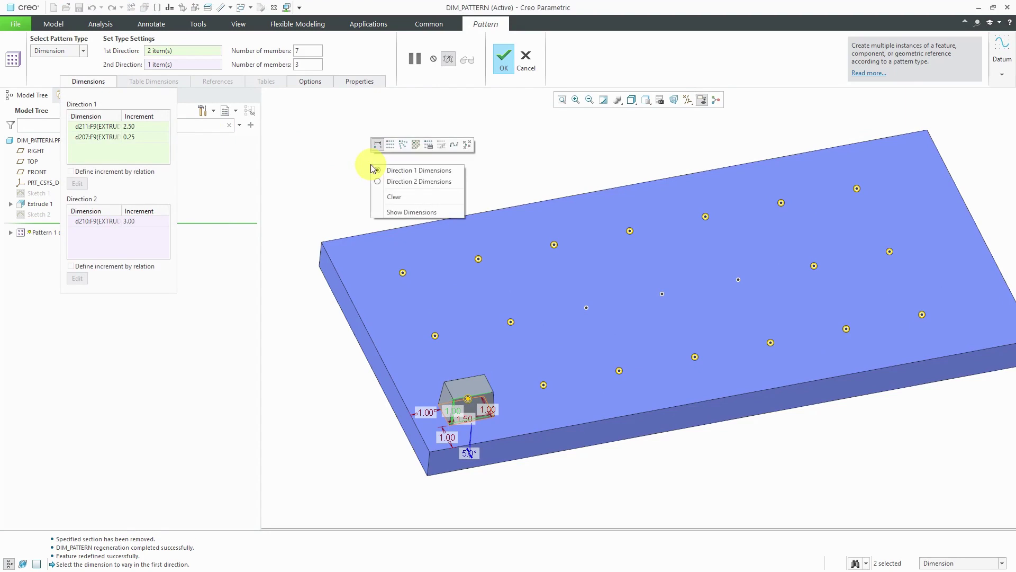
{"action": "left_click", "coordinate": [428, 182]}
{"action": "scroll", "coordinate": [506, 431], "scroll_direction": "down", "scroll_amount": 5}
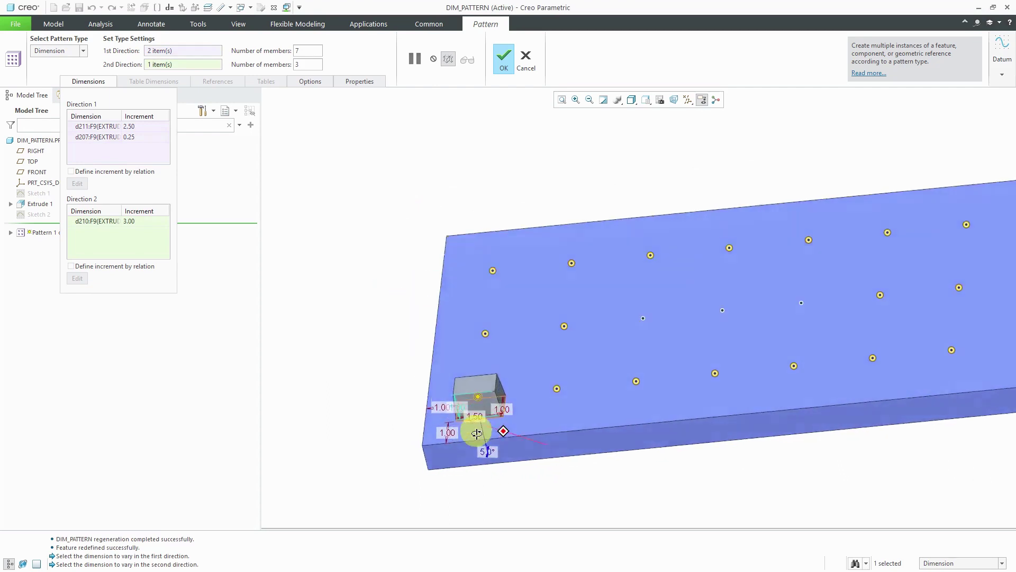
{"action": "scroll", "coordinate": [507, 418], "scroll_direction": "down", "scroll_amount": 2}
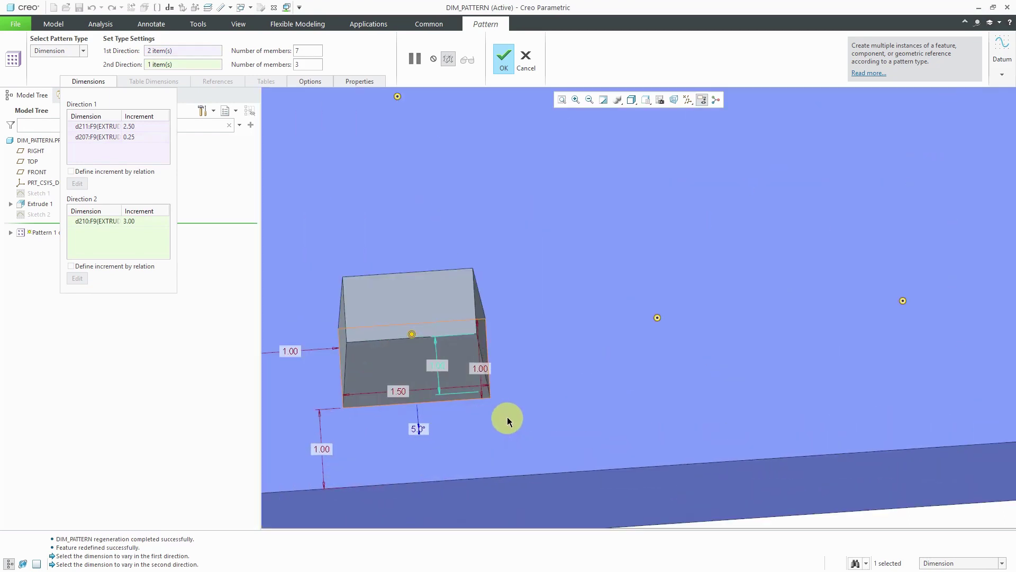
{"action": "left_click", "coordinate": [483, 372]}
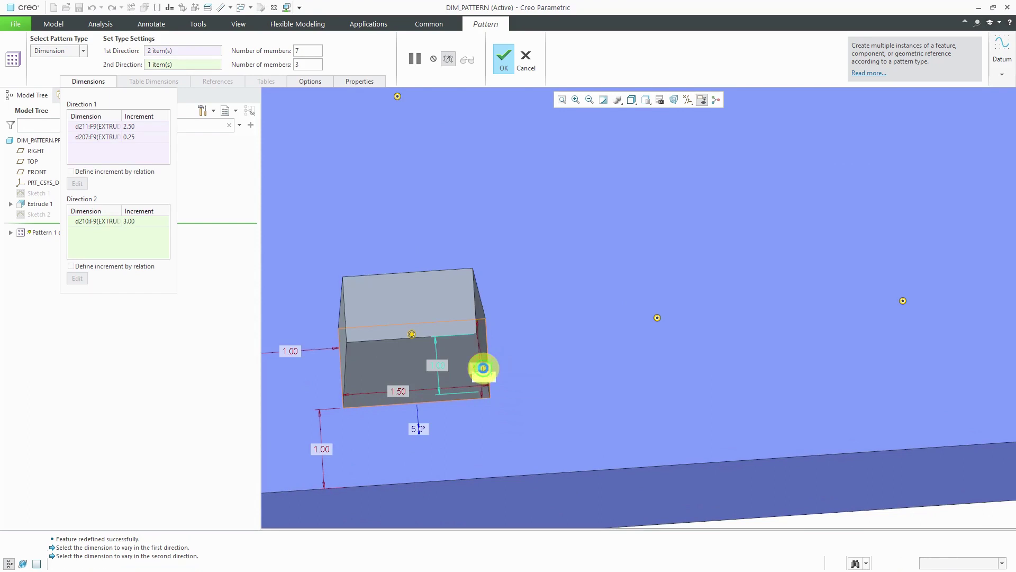
{"action": "middle_click", "coordinate": [544, 353]}
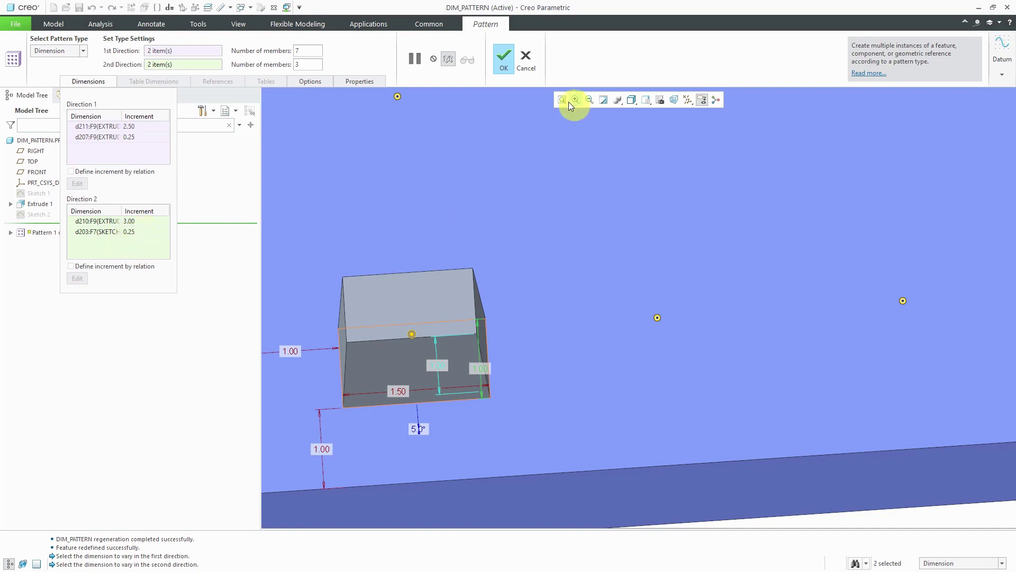
{"action": "left_click", "coordinate": [500, 62]}
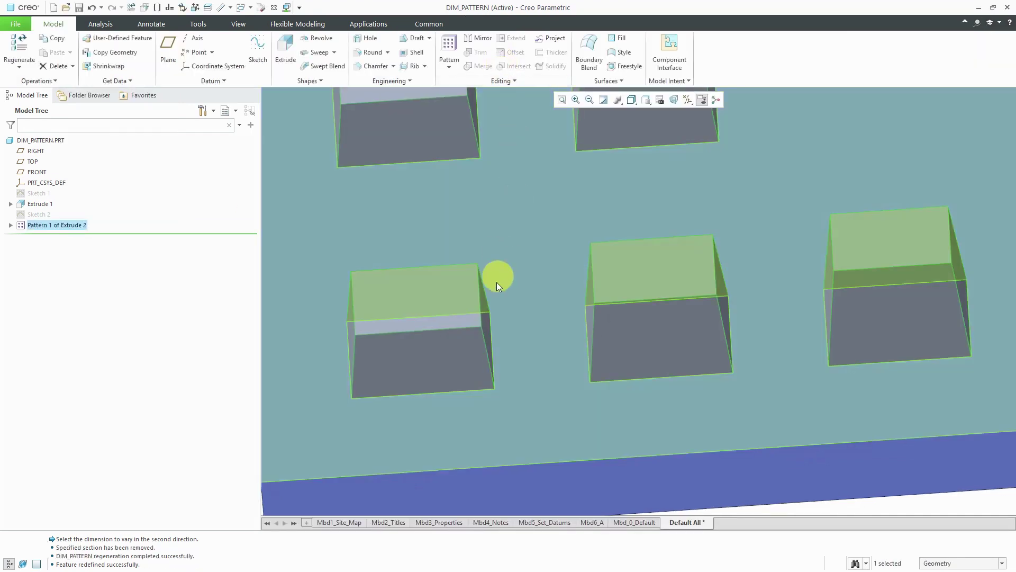
{"action": "scroll", "coordinate": [477, 335], "scroll_direction": "down", "scroll_amount": 5}
{"action": "middle_click_drag", "start_coordinate": [477, 335], "coordinate": [484, 279]}
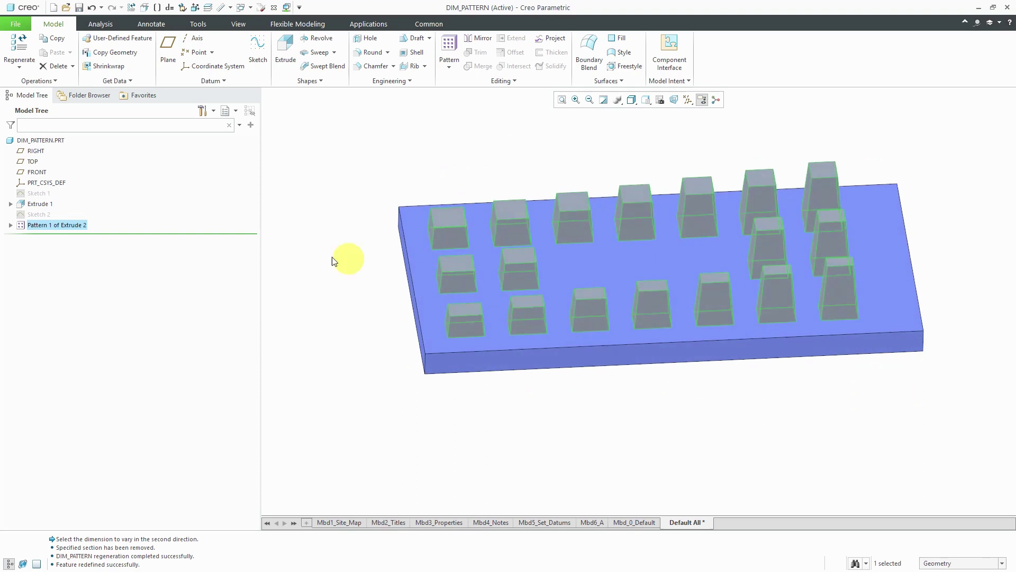
Redefine the block pattern with an increment of 0.5 for the base depth in the second direction
{"action": "right_click", "coordinate": [68, 223]}
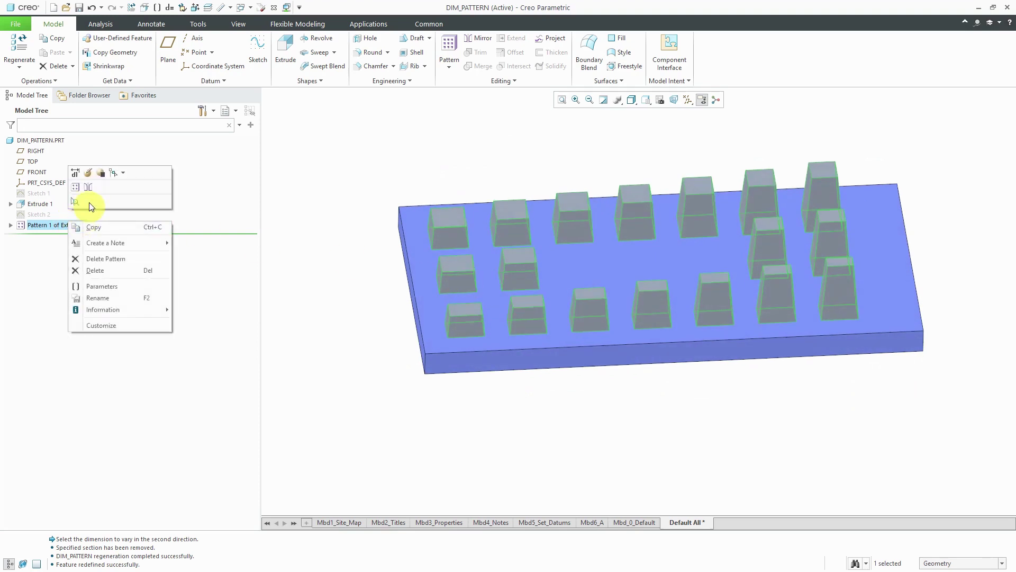
{"action": "left_click", "coordinate": [88, 173]}
{"action": "left_click", "coordinate": [95, 84]}
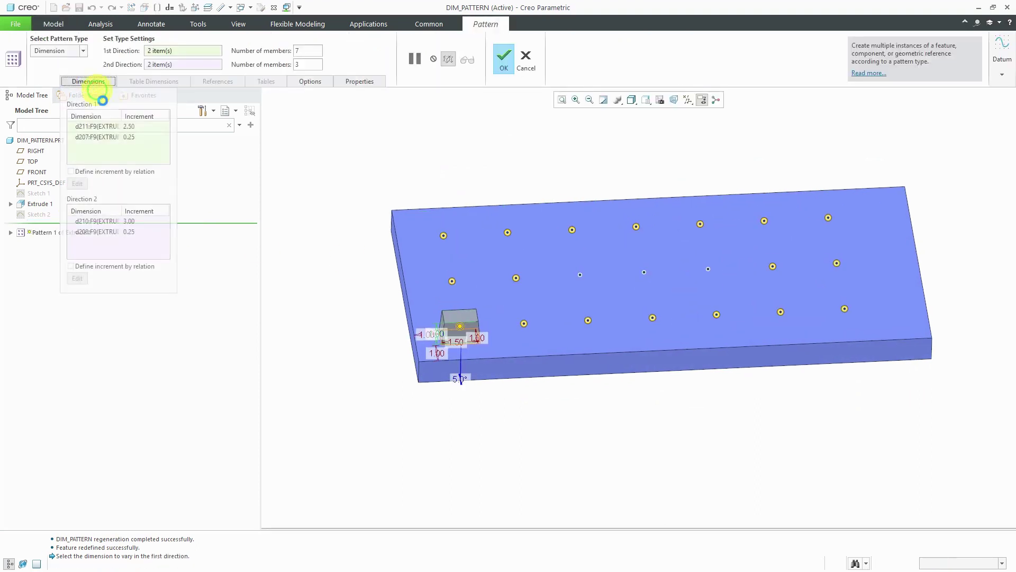
{"action": "left_click", "coordinate": [141, 230]}
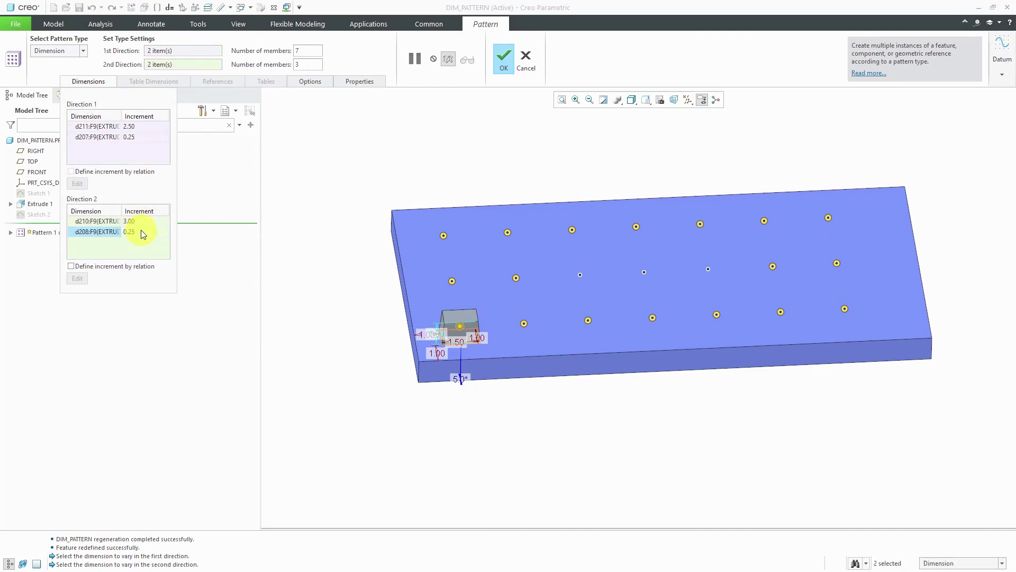
{"action": "type", "text": ".5"}
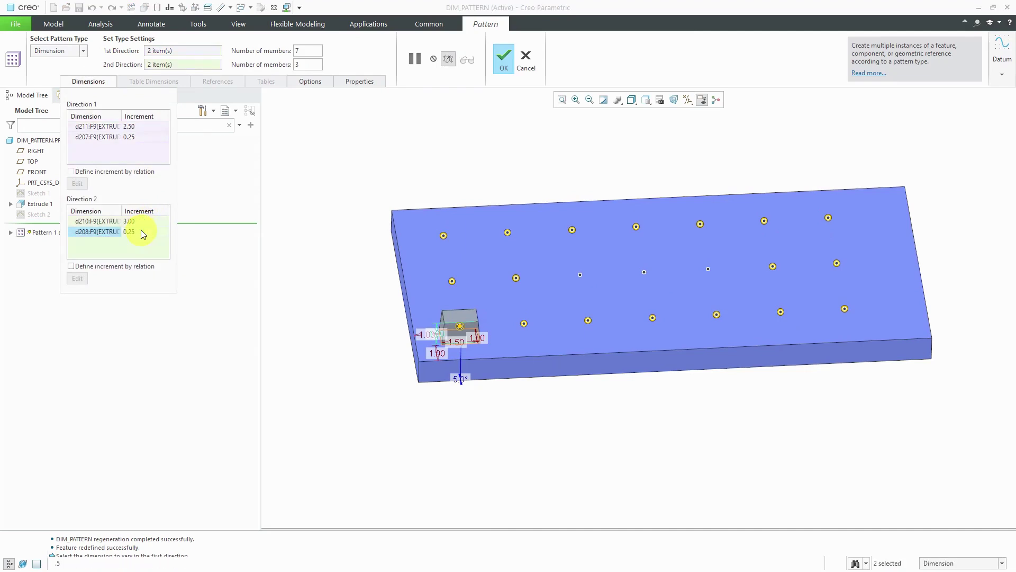
{"action": "left_click", "coordinate": [141, 230]}
{"action": "type", "text": ".5"}
{"action": "key", "text": "Return"}
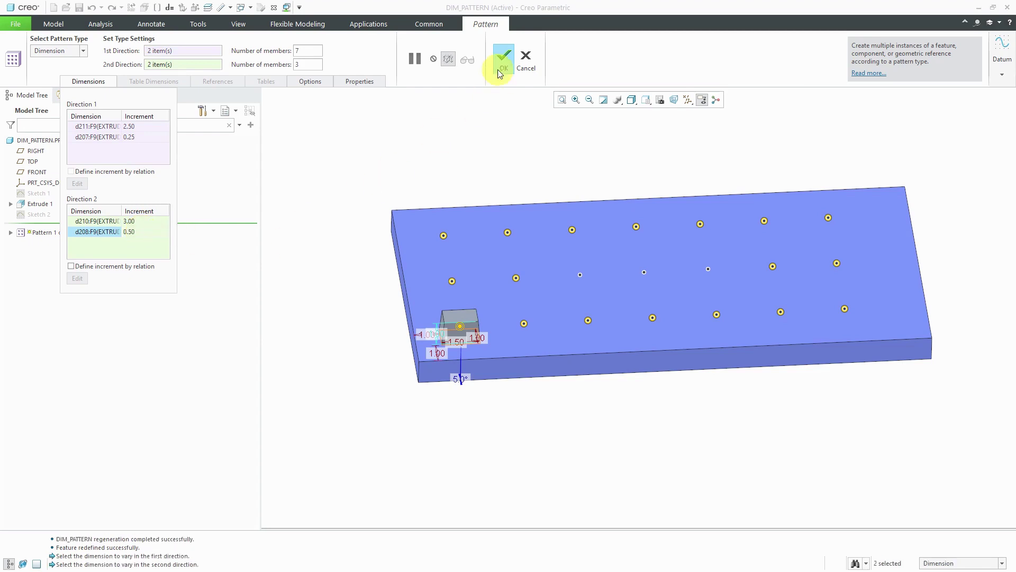
{"action": "left_click", "coordinate": [497, 69]}
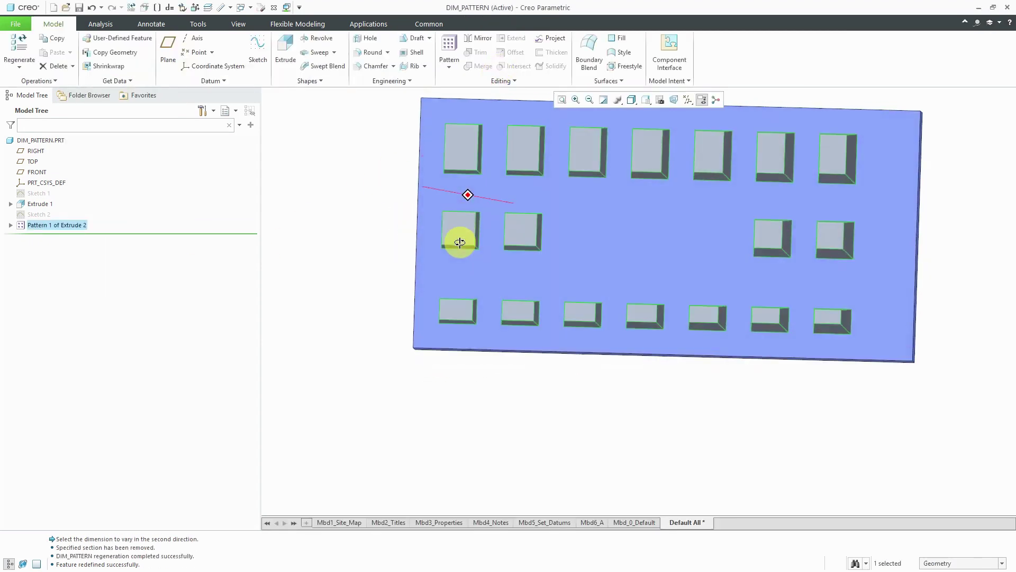
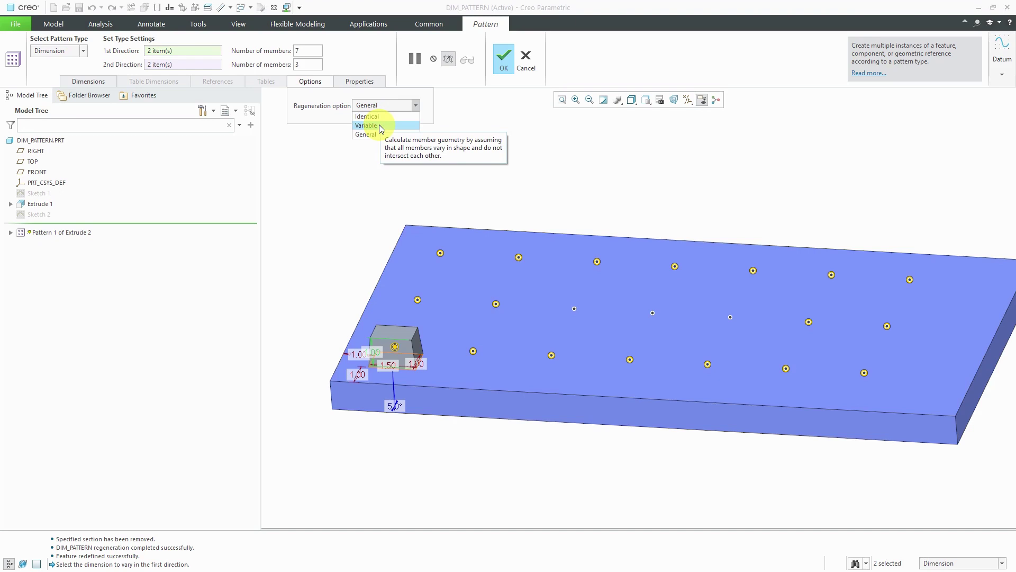
Set the pattern's regeneration option to Variable and complete the redefinition
{"action": "left_click", "coordinate": [379, 125]}
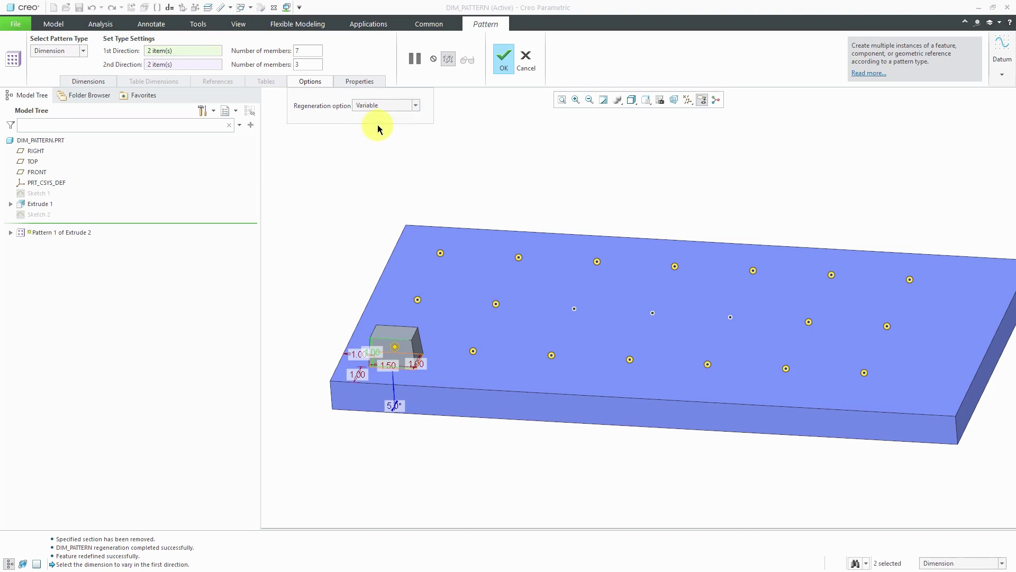
{"action": "left_click", "coordinate": [503, 59]}
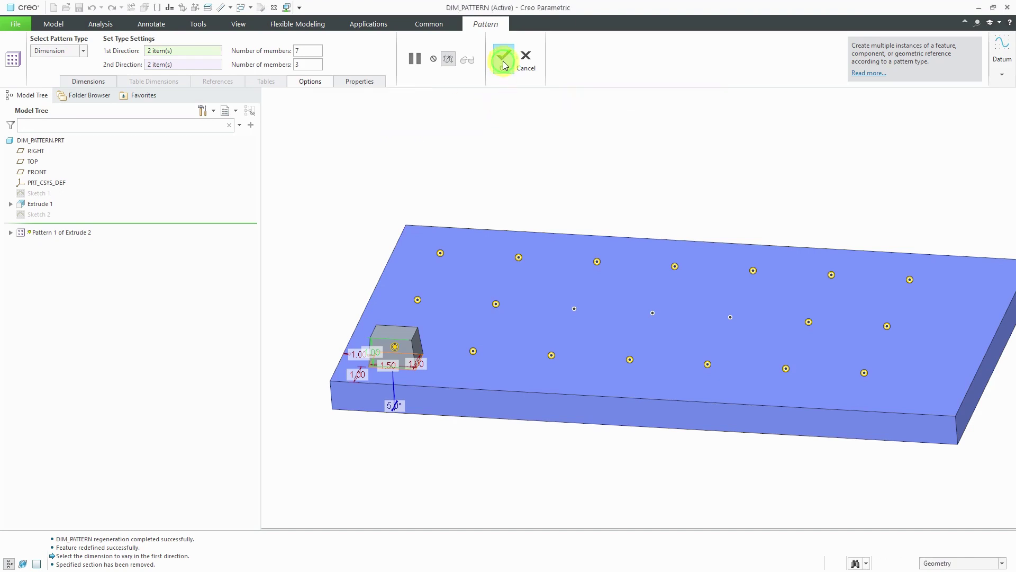
{"action": "mouse_move", "coordinate": [511, 163]}
{"action": "middle_mouse_down"}
{"action": "mouse_move", "coordinate": [535, 155]}
{"action": "mouse_move", "coordinate": [548, 173]}
{"action": "mouse_move", "coordinate": [540, 167]}
{"action": "middle_mouse_up"}
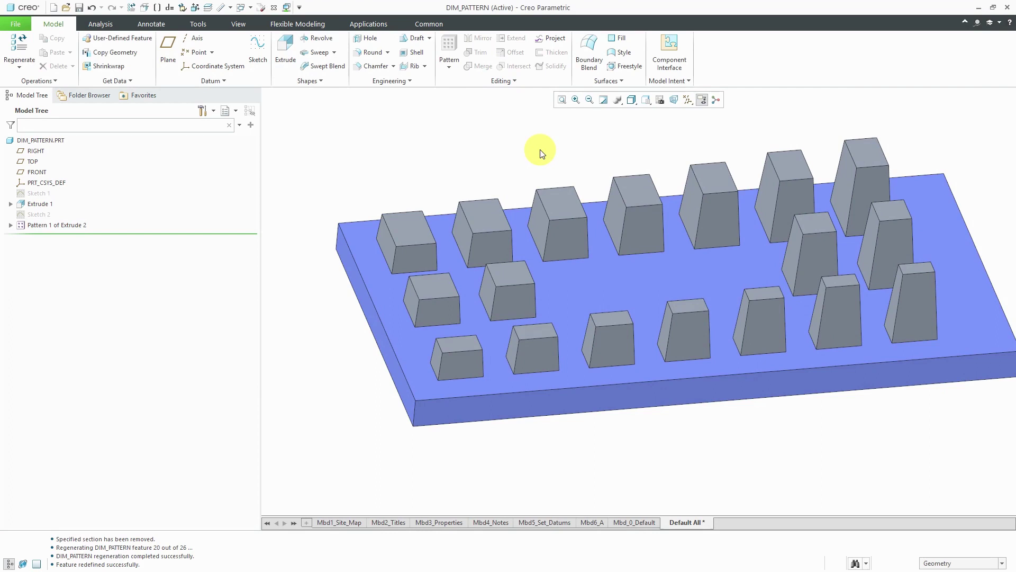
Reopen the block pattern's definition to review the dimensions and increments of both directions
{"action": "left_click", "coordinate": [55, 225]}
{"action": "left_click", "coordinate": [74, 161]}
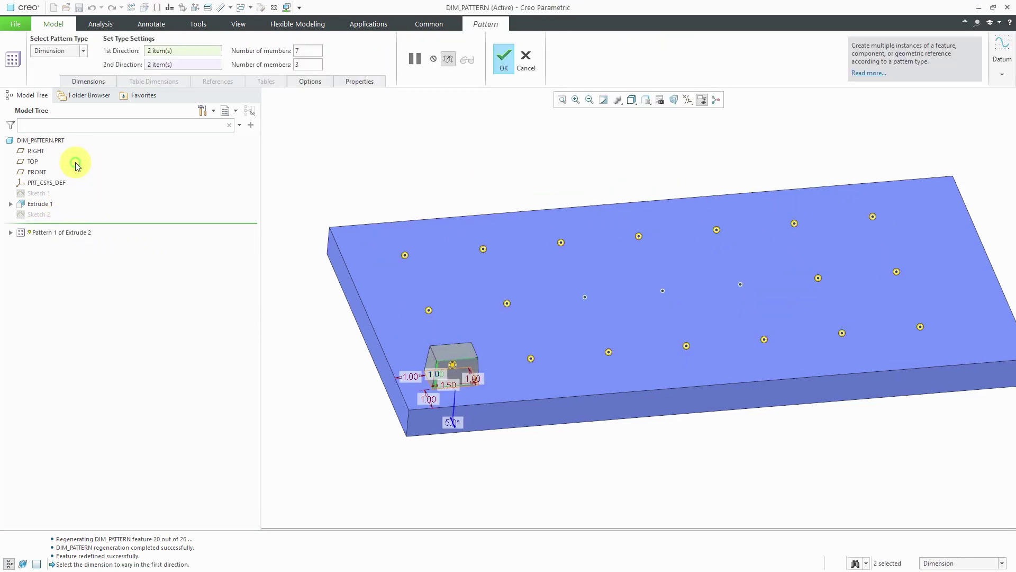
{"action": "left_click", "coordinate": [89, 82]}
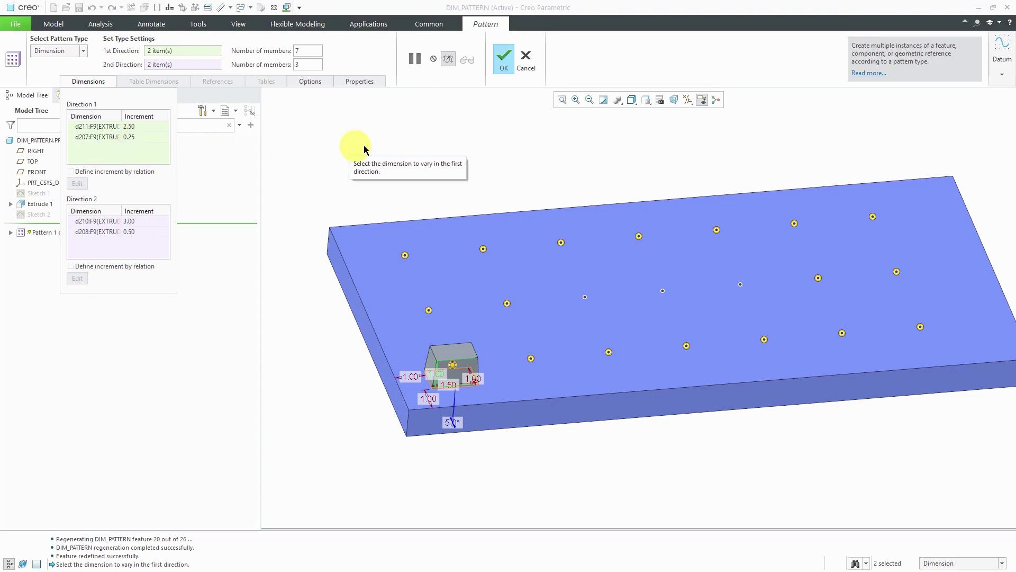
{"action": "left_click", "coordinate": [504, 58]}
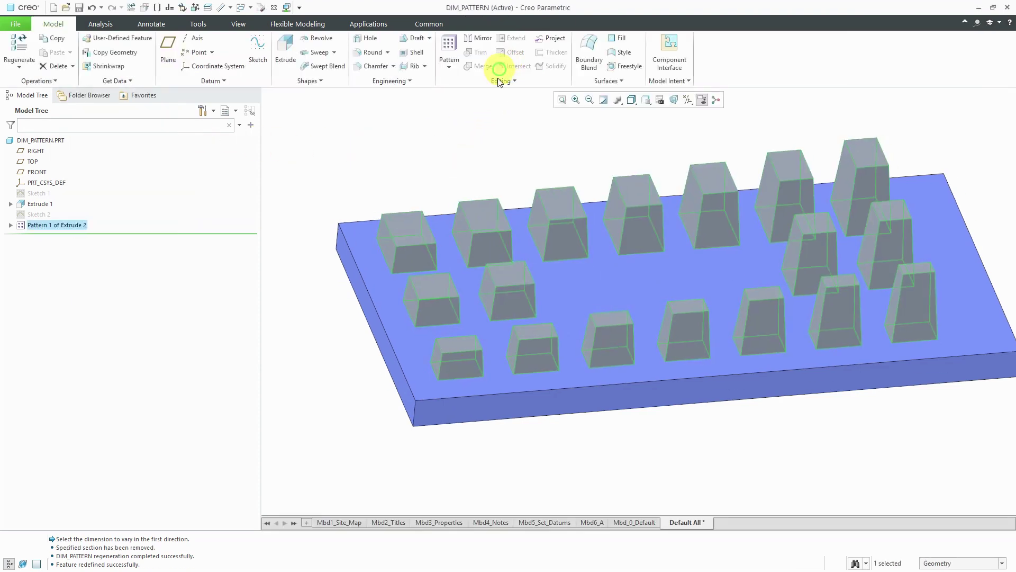
Switch to the open part INCREMENT_RELATION.PRT
{"action": "left_click", "coordinate": [351, 129]}
{"action": "left_click", "coordinate": [253, 8]}
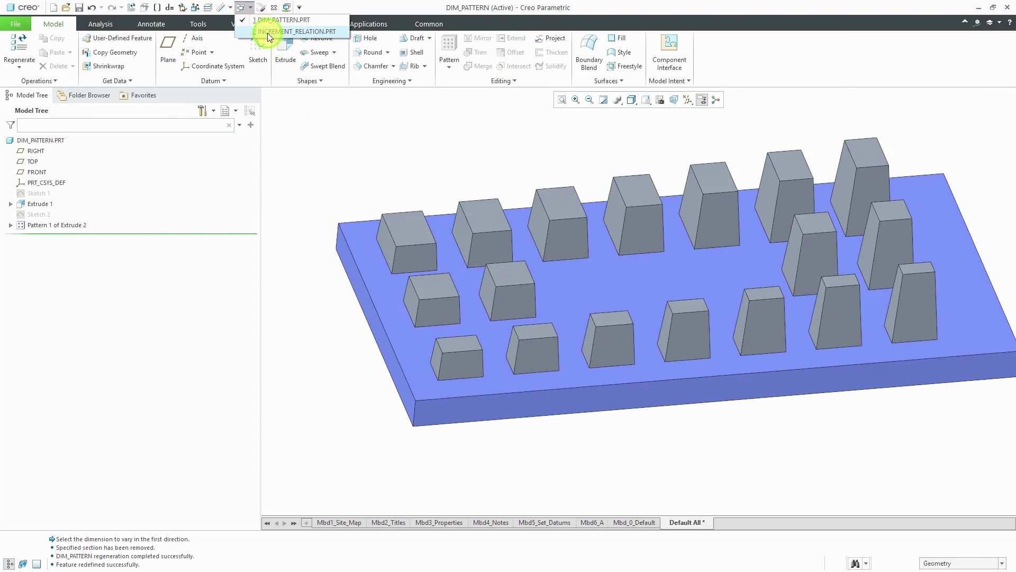
{"action": "left_click", "coordinate": [268, 33]}
{"action": "middle_click_drag", "start_coordinate": [460, 336], "coordinate": [347, 355]}
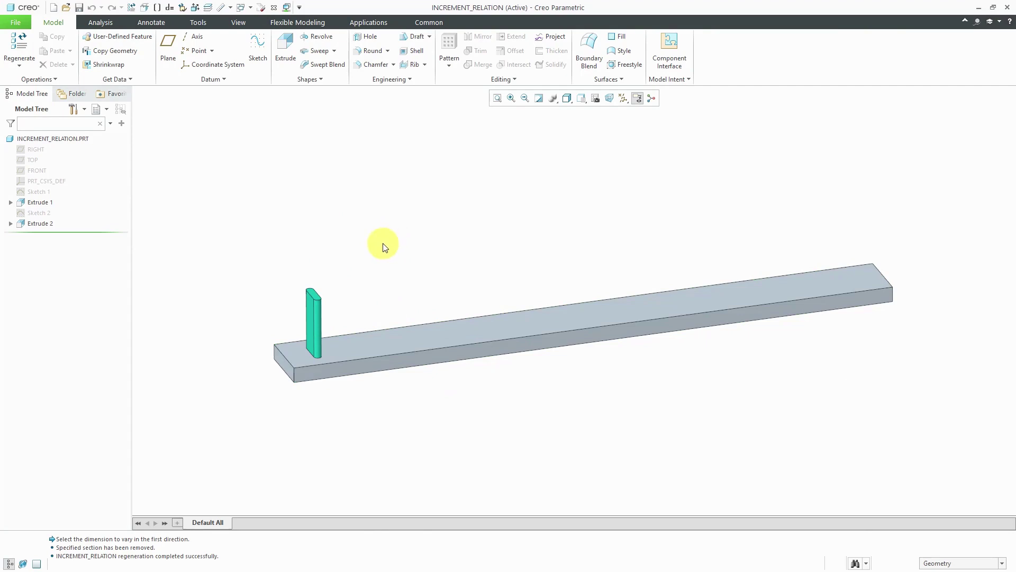
Start a dimension pattern of Extrude 2, using its placement dimension along the bar's length as the first direction
{"action": "left_click", "coordinate": [42, 224]}
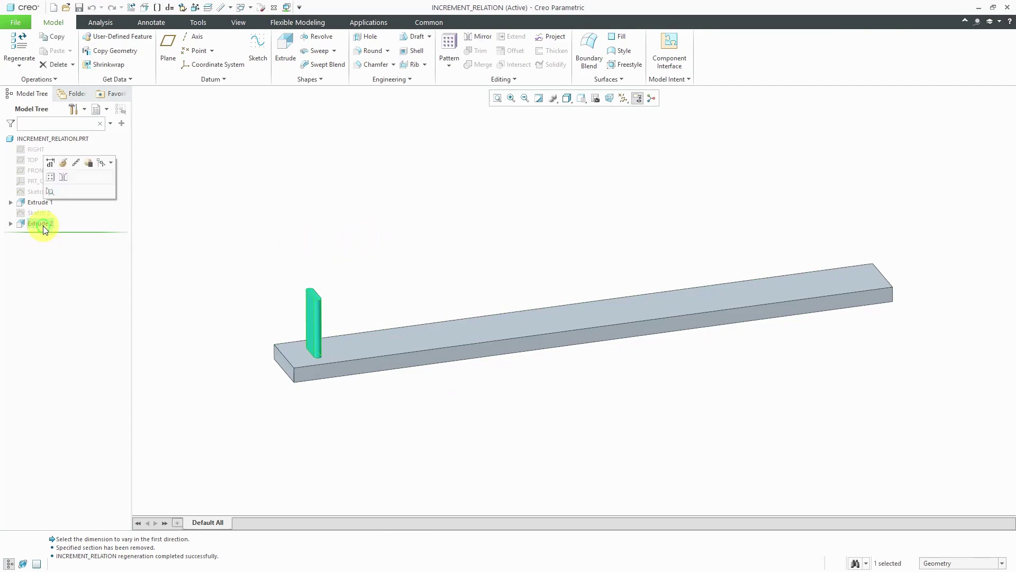
{"action": "left_click", "coordinate": [50, 177]}
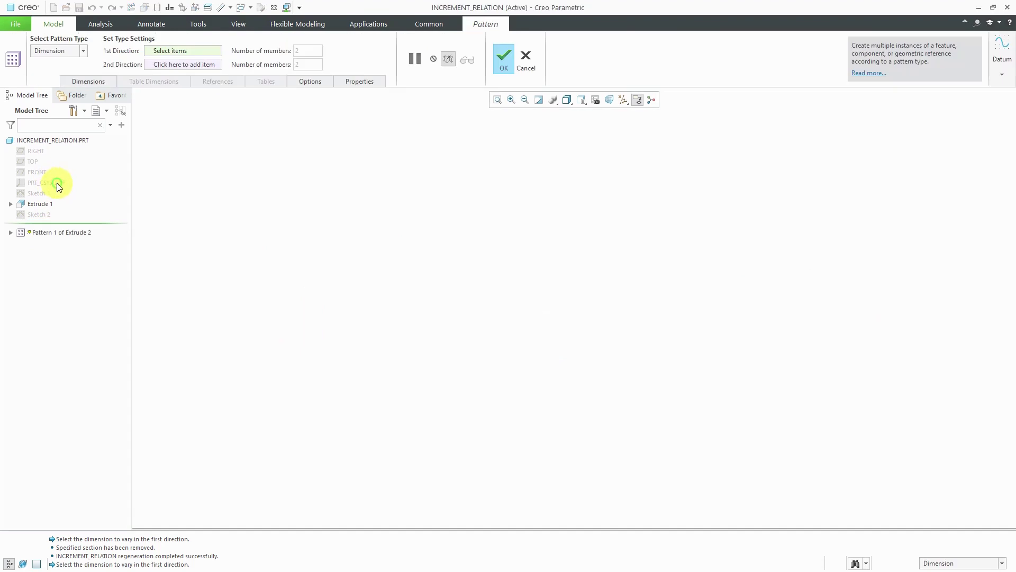
{"action": "scroll", "coordinate": [386, 372], "scroll_direction": "up", "scroll_amount": 1}
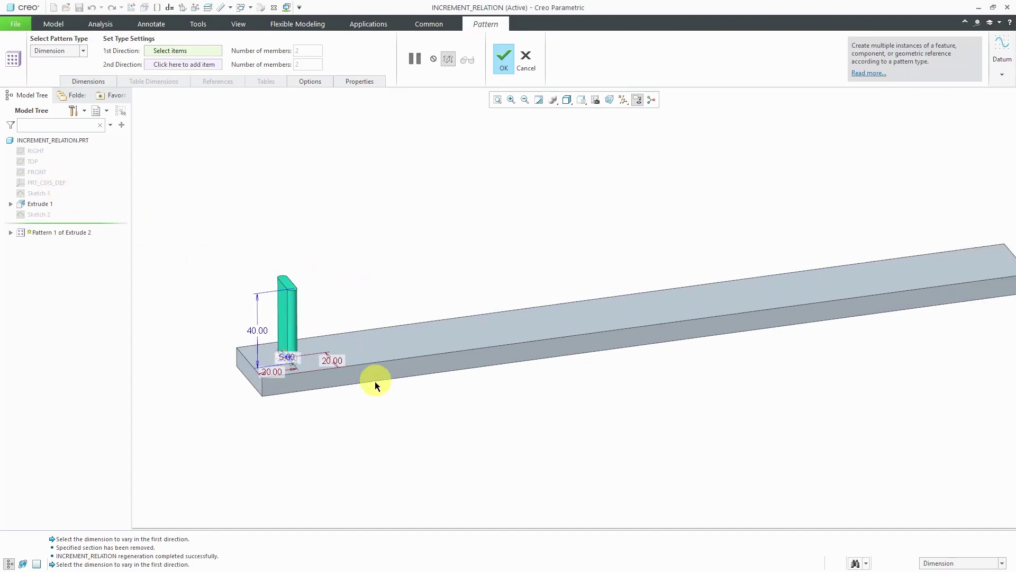
{"action": "left_click", "coordinate": [276, 374]}
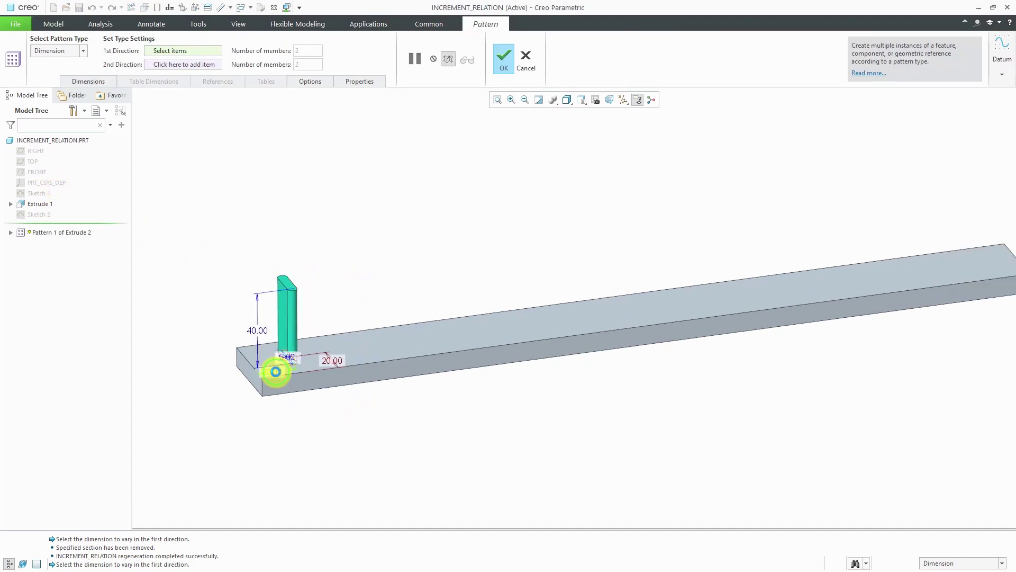
{"action": "left_click", "coordinate": [327, 420]}
{"action": "scroll", "coordinate": [345, 434], "scroll_direction": "down", "scroll_amount": 2}
{"action": "mouse_move", "coordinate": [345, 434]}
{"action": "middle_mouse_down"}
{"action": "mouse_move", "coordinate": [336, 425]}
{"action": "mouse_move", "coordinate": [330, 433]}
{"action": "middle_mouse_up"}
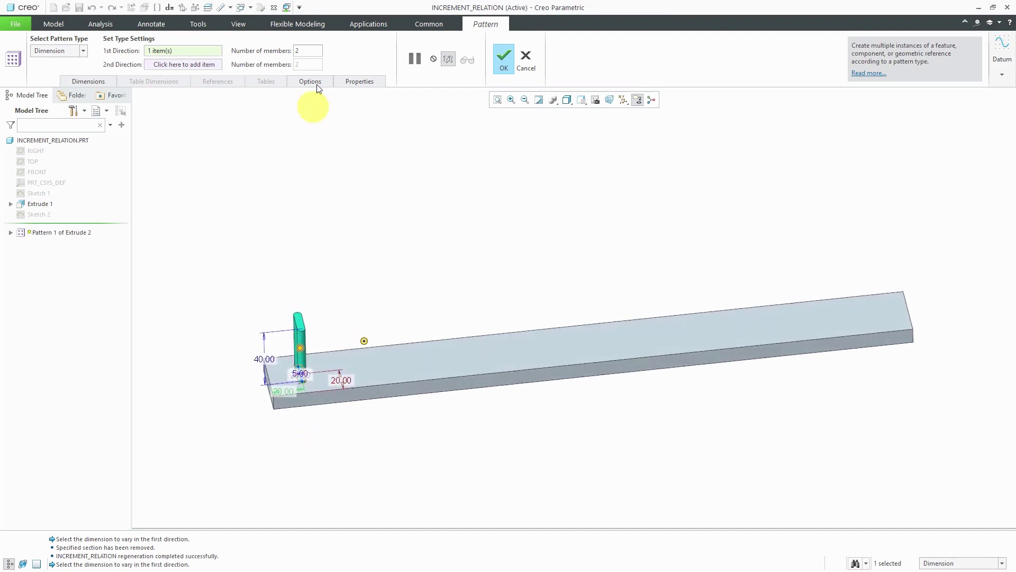
Set the first direction of the pattern to 20 members with an increment of 20
{"action": "double_click", "coordinate": [317, 52]}
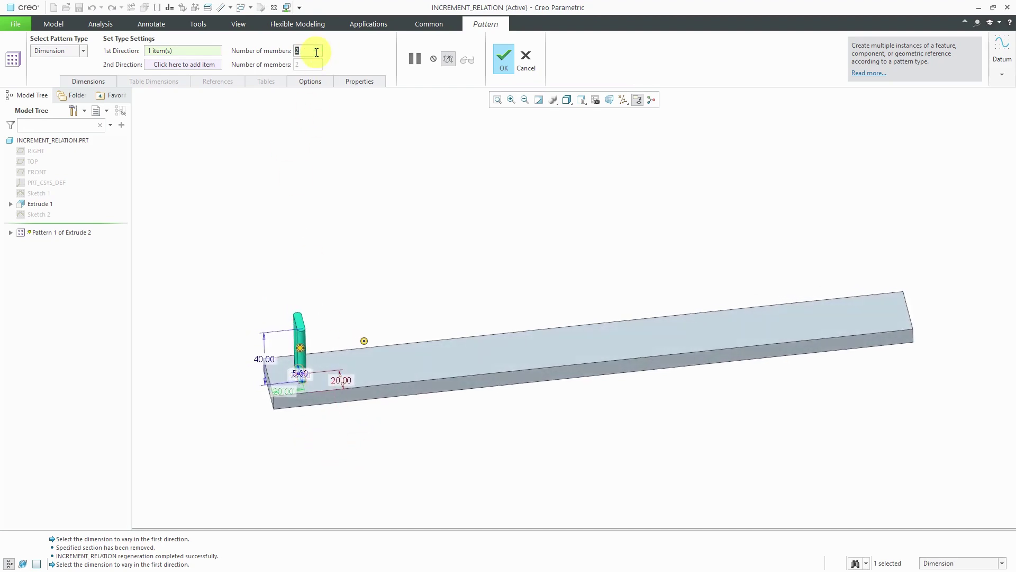
{"action": "type", "text": "20"}
{"action": "key", "text": "Return"}
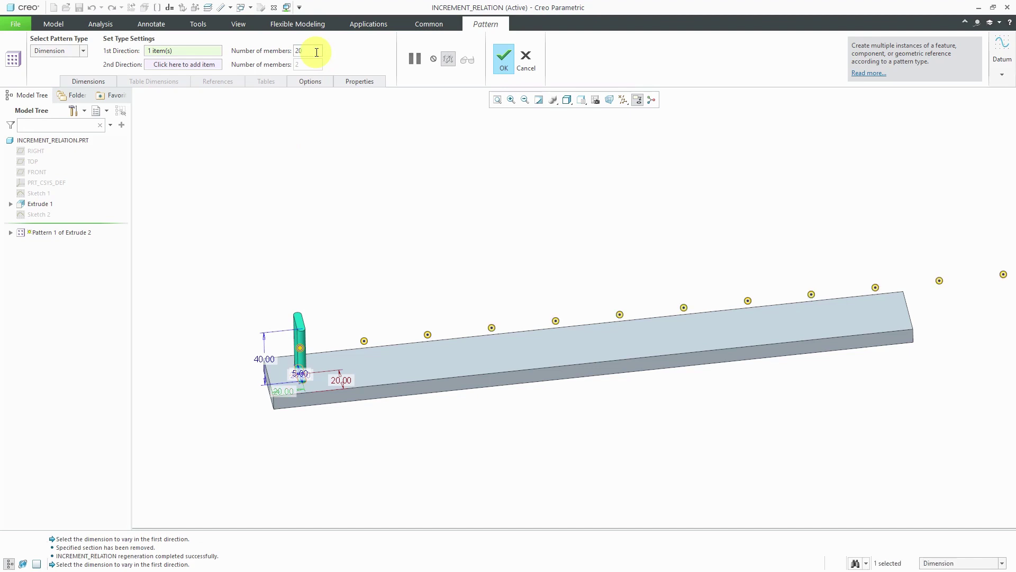
{"action": "left_click", "coordinate": [87, 82]}
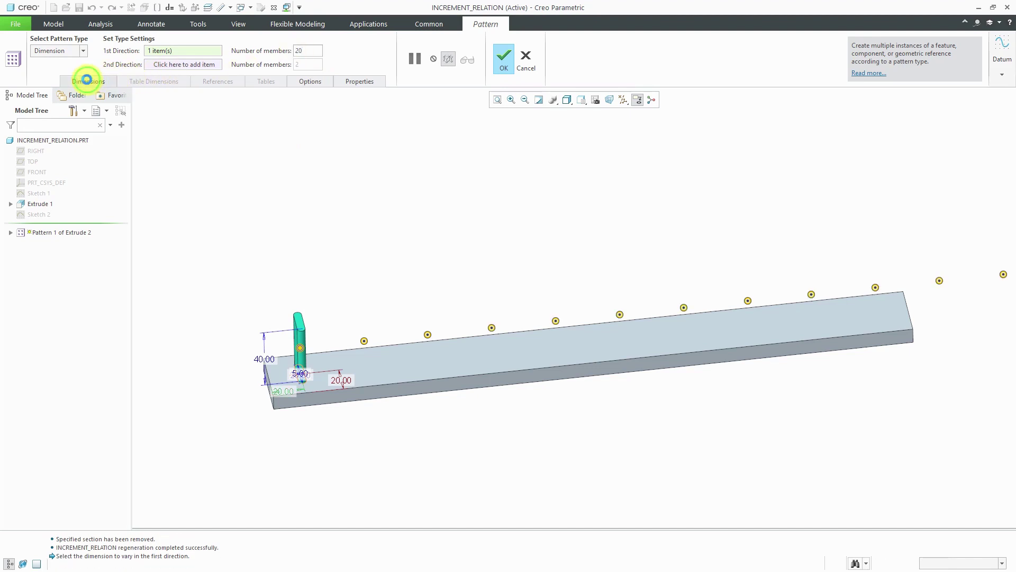
{"action": "double_click", "coordinate": [144, 127]}
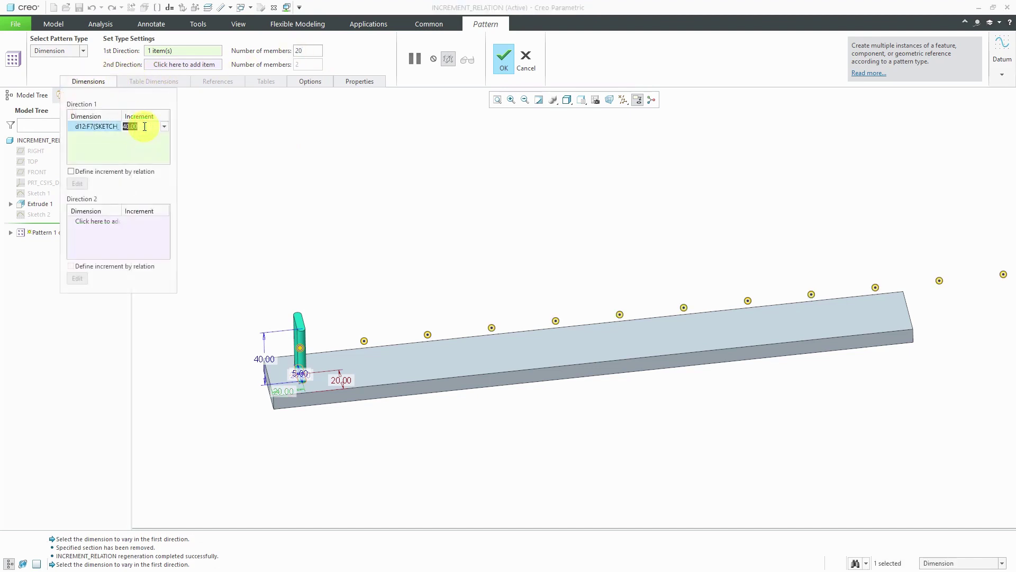
{"action": "type", "text": "20"}
{"action": "key", "text": "Return"}
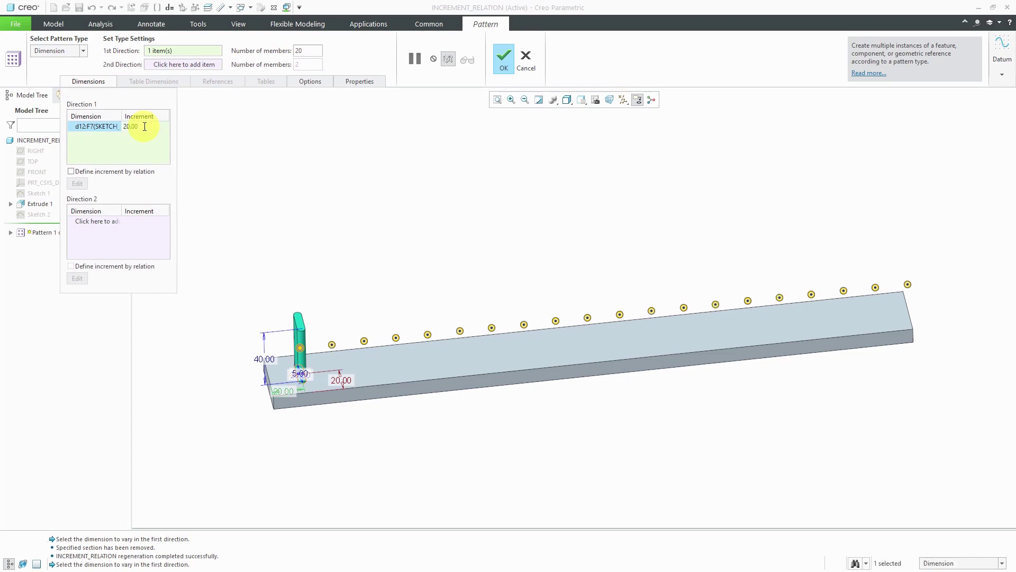
Reduce the number of members in the first direction to 19 and complete the pattern
{"action": "middle_click_drag", "start_coordinate": [420, 209], "coordinate": [444, 205]}
{"action": "double_click", "coordinate": [313, 49]}
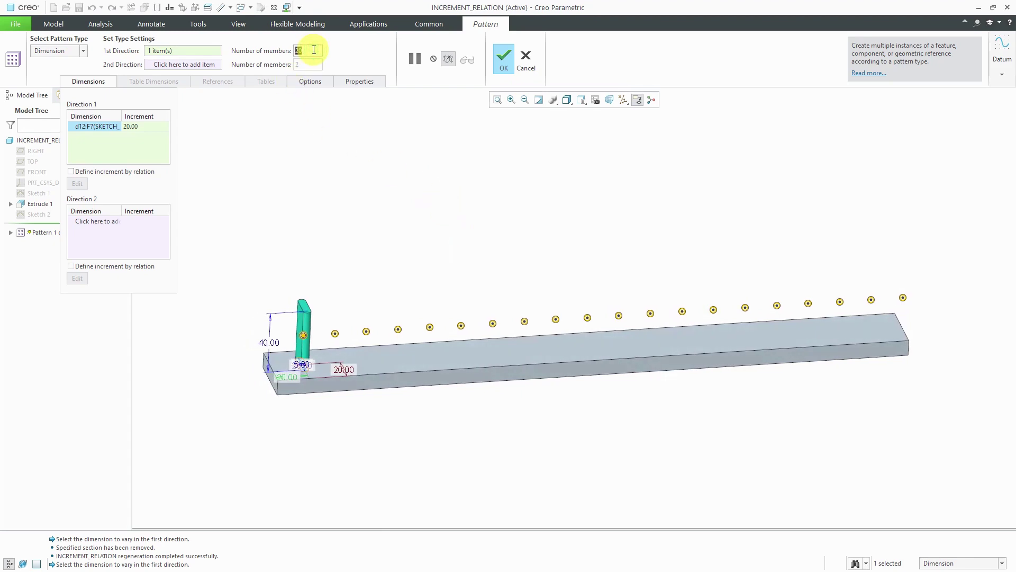
{"action": "type", "text": "19"}
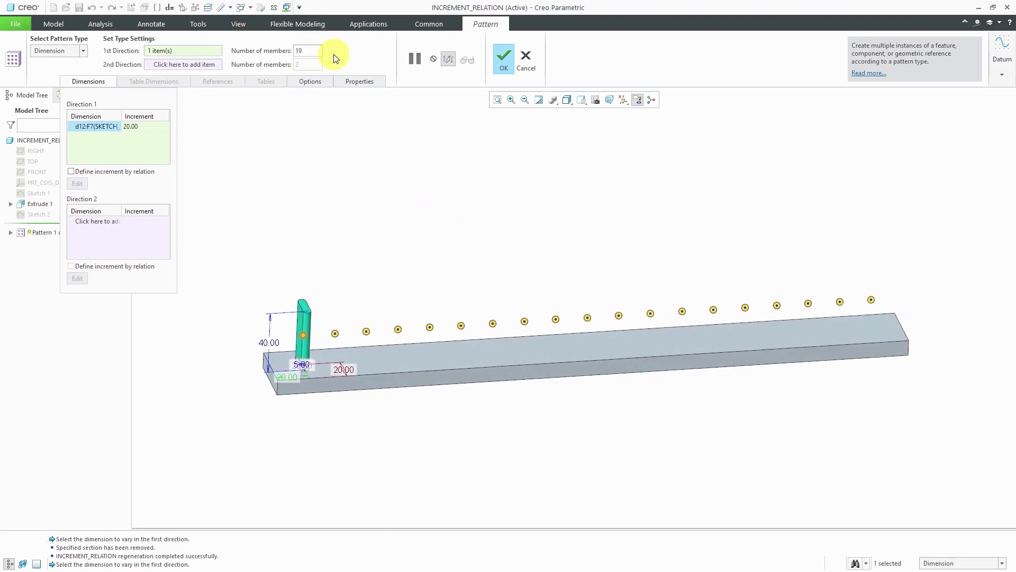
{"action": "left_click", "coordinate": [504, 58]}
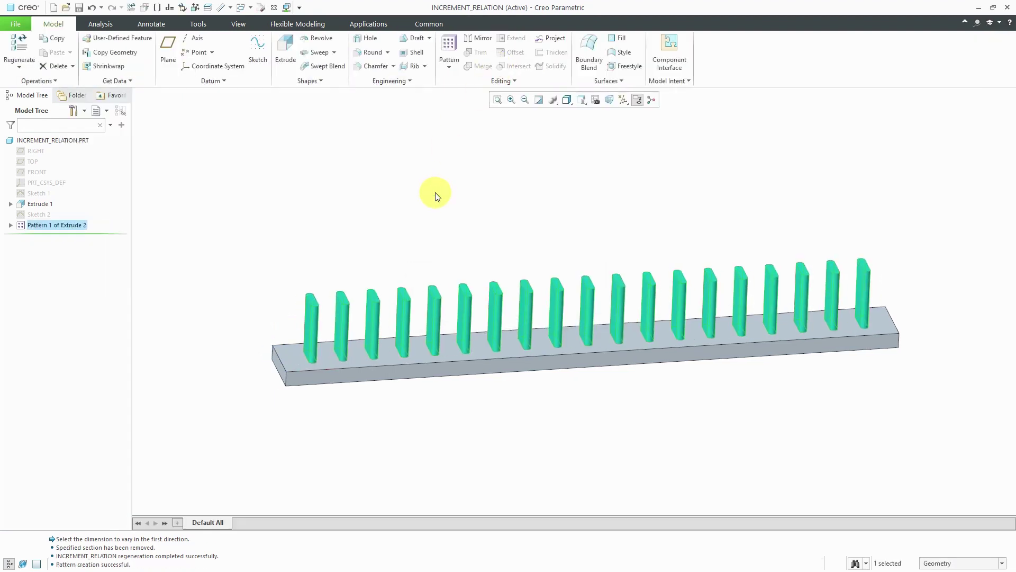
{"action": "mouse_move", "coordinate": [436, 205]}
{"action": "middle_mouse_down"}
{"action": "mouse_move", "coordinate": [408, 166]}
{"action": "mouse_move", "coordinate": [429, 191]}
{"action": "middle_mouse_up"}
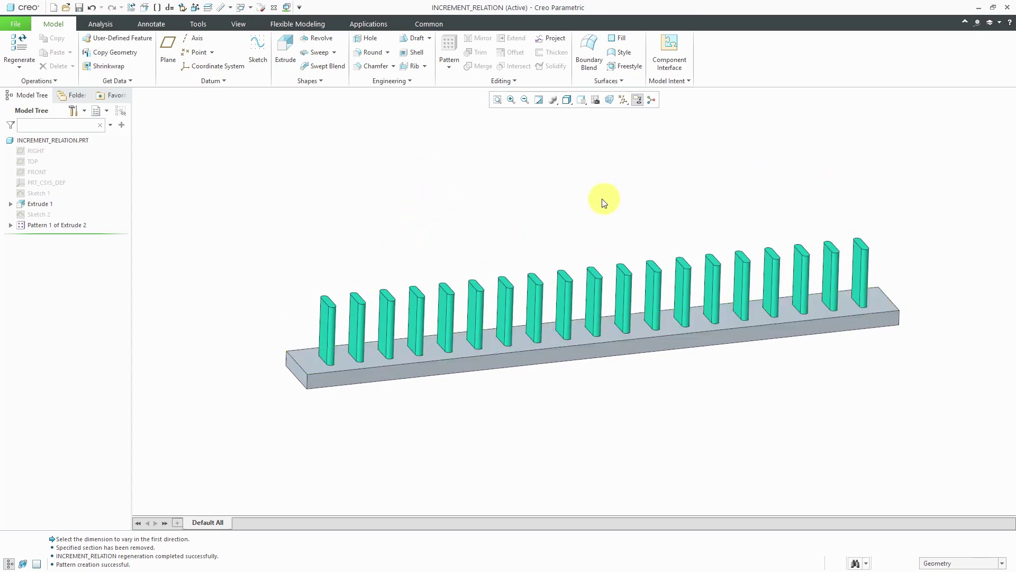
Redefine the pattern so the post's height also varies in the first direction with an increment of 20
{"action": "left_click", "coordinate": [66, 225]}
{"action": "left_click", "coordinate": [87, 162]}
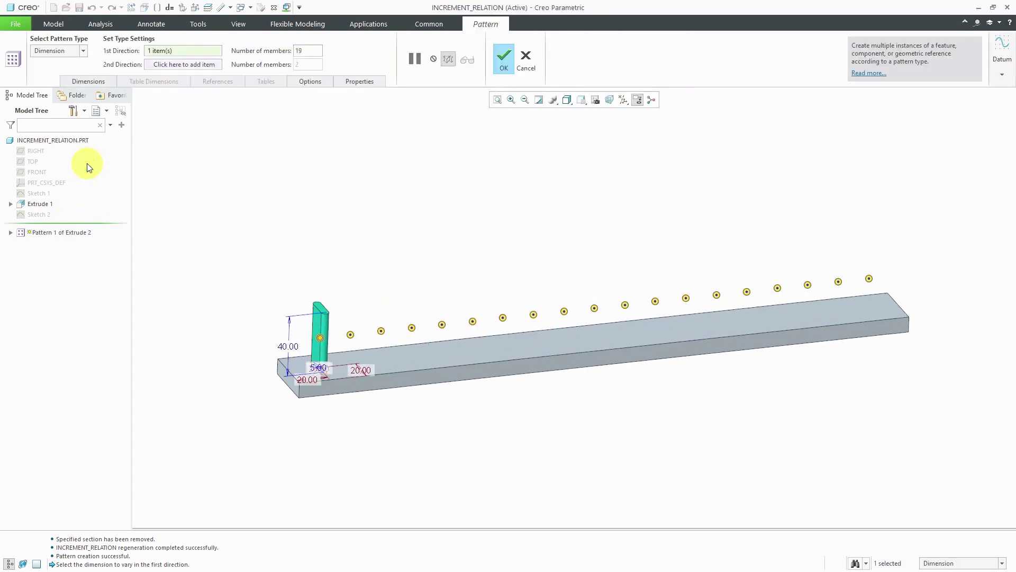
{"action": "left_click", "coordinate": [88, 81]}
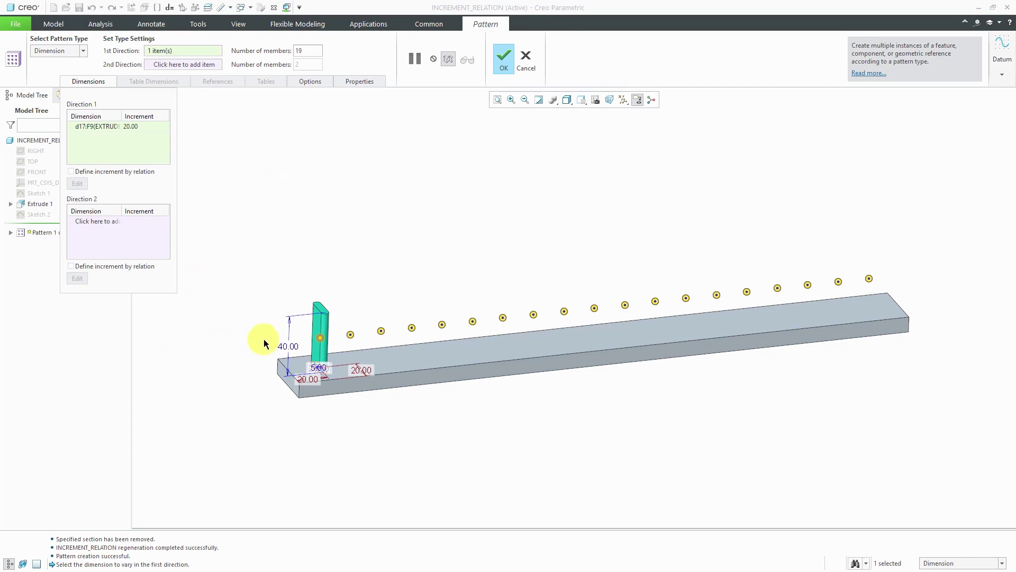
{"action": "left_click", "coordinate": [288, 347], "text": "ctrl"}
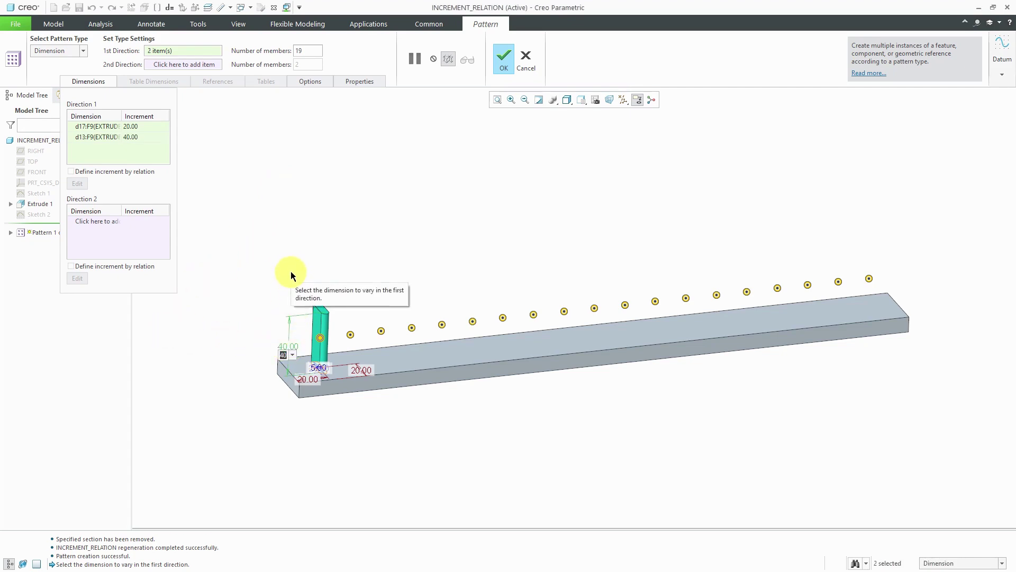
{"action": "type", "text": "20"}
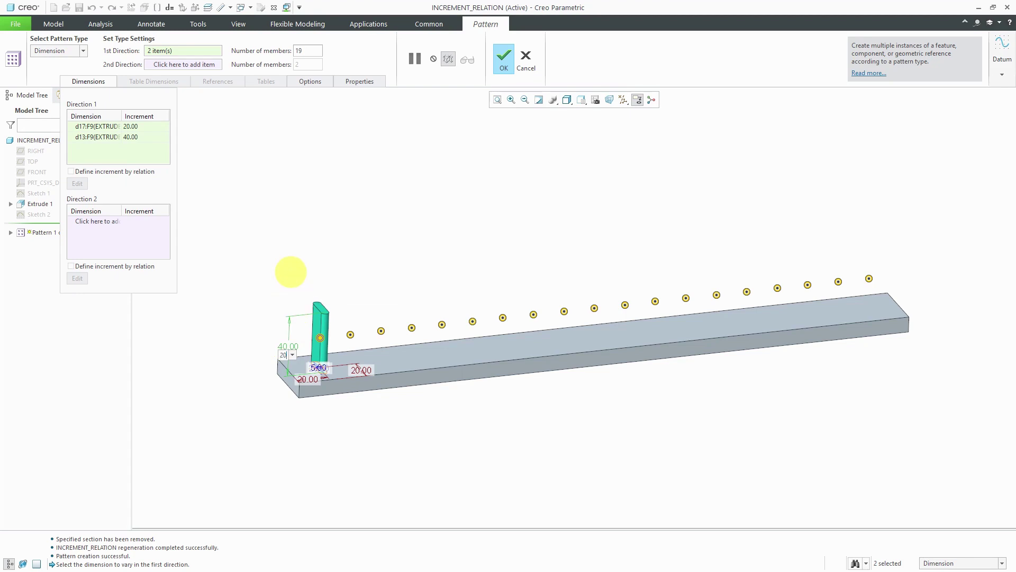
{"action": "key", "text": "Return"}
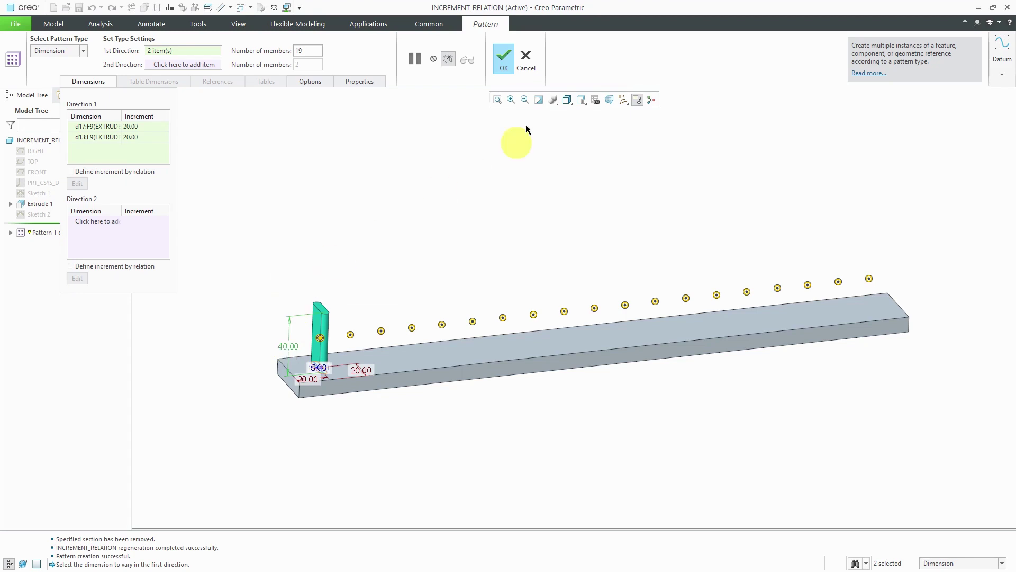
{"action": "left_click", "coordinate": [505, 64]}
{"action": "middle_click_drag", "start_coordinate": [506, 64], "coordinate": [464, 388]}
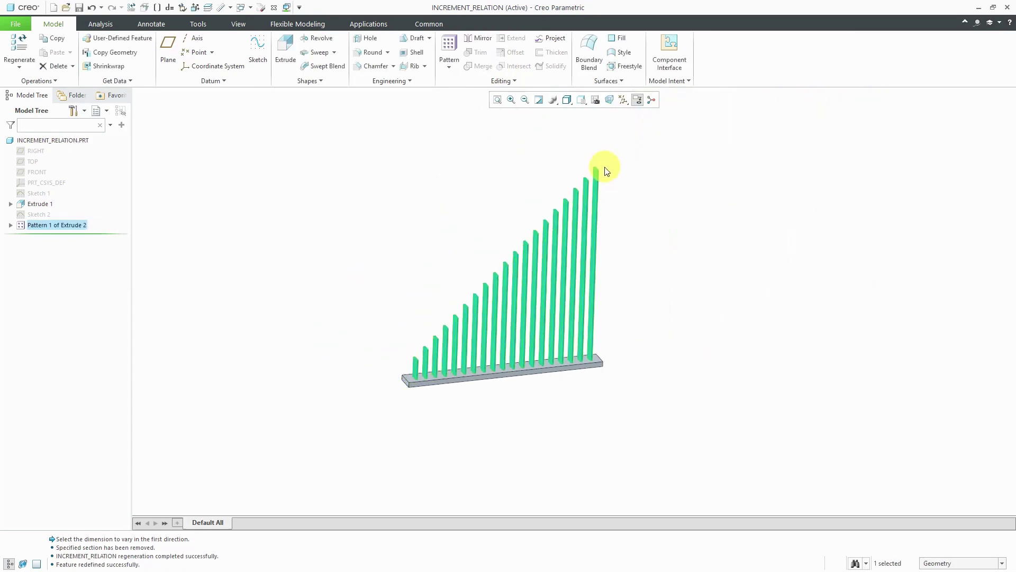
Redefine Pattern 1 of Extrude 2 so the post height's increment in the first direction is defined by a relation
{"action": "scroll", "coordinate": [535, 315], "scroll_direction": "down", "scroll_amount": 3}
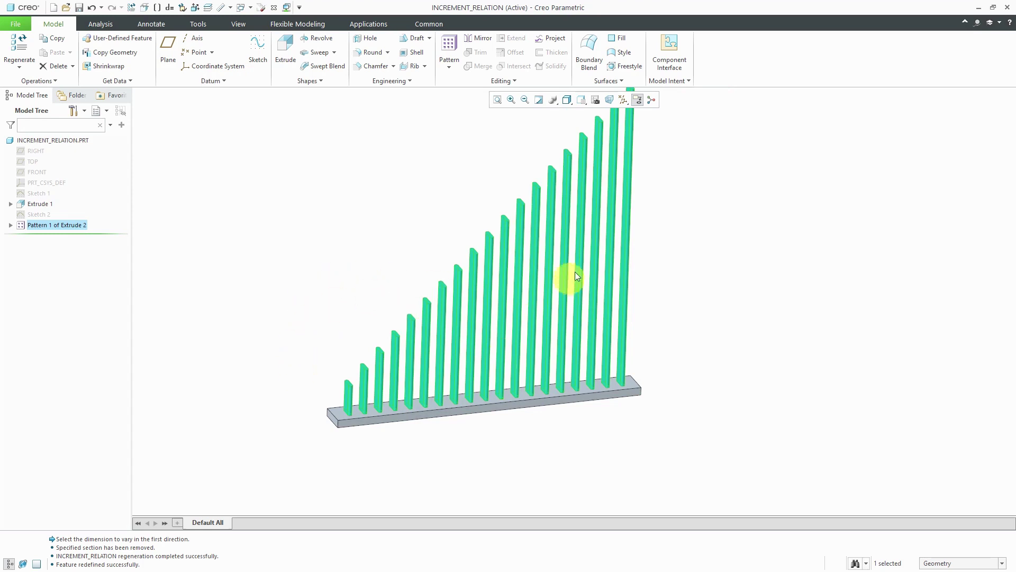
{"action": "right_click", "coordinate": [75, 225]}
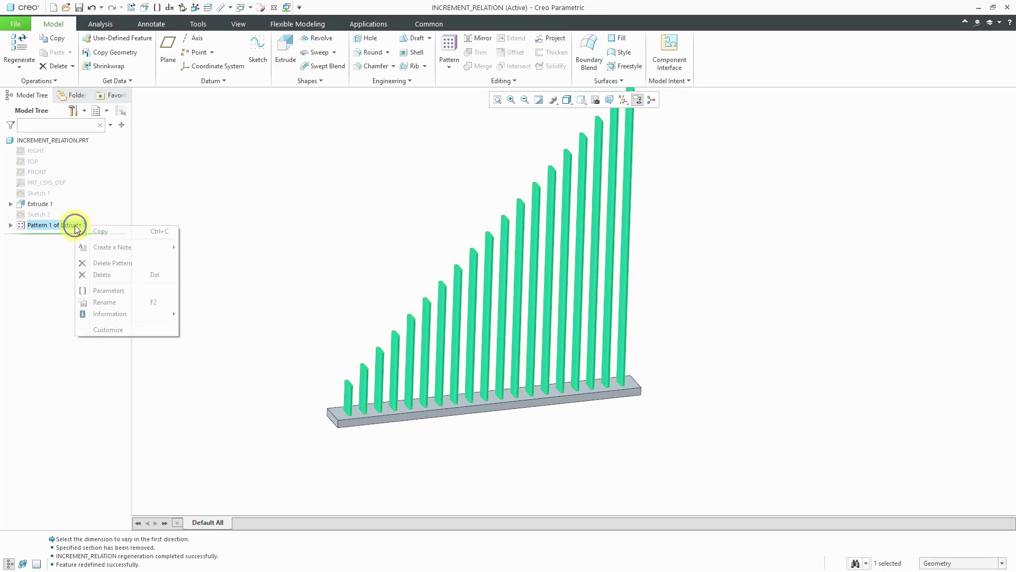
{"action": "left_click", "coordinate": [94, 178]}
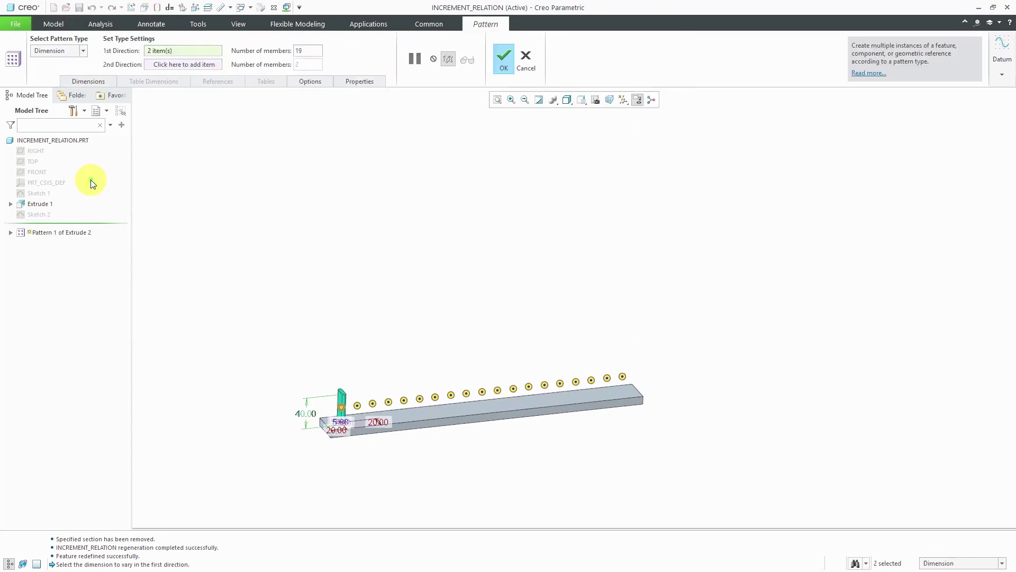
{"action": "left_click", "coordinate": [90, 81]}
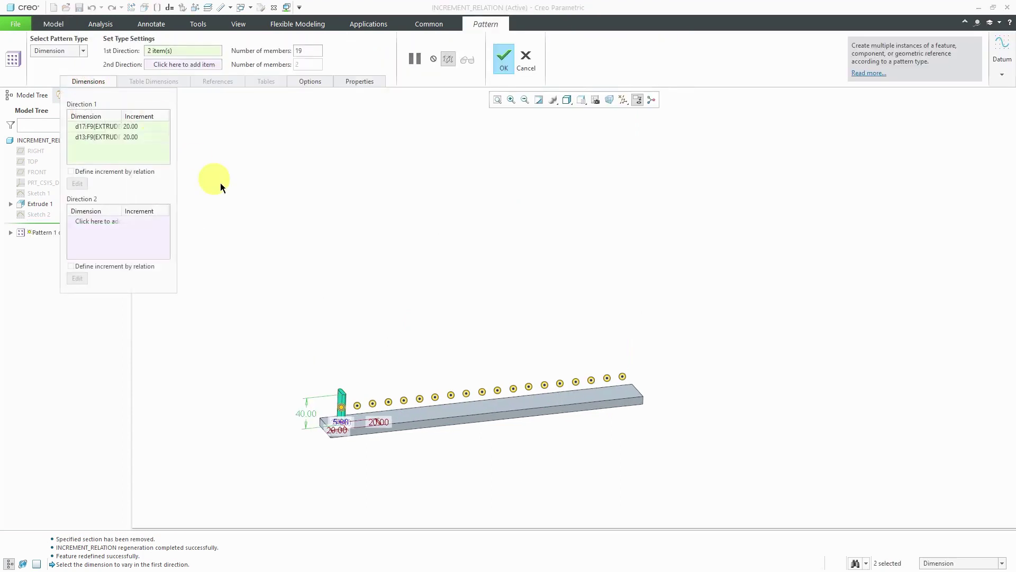
{"action": "left_click", "coordinate": [135, 137]}
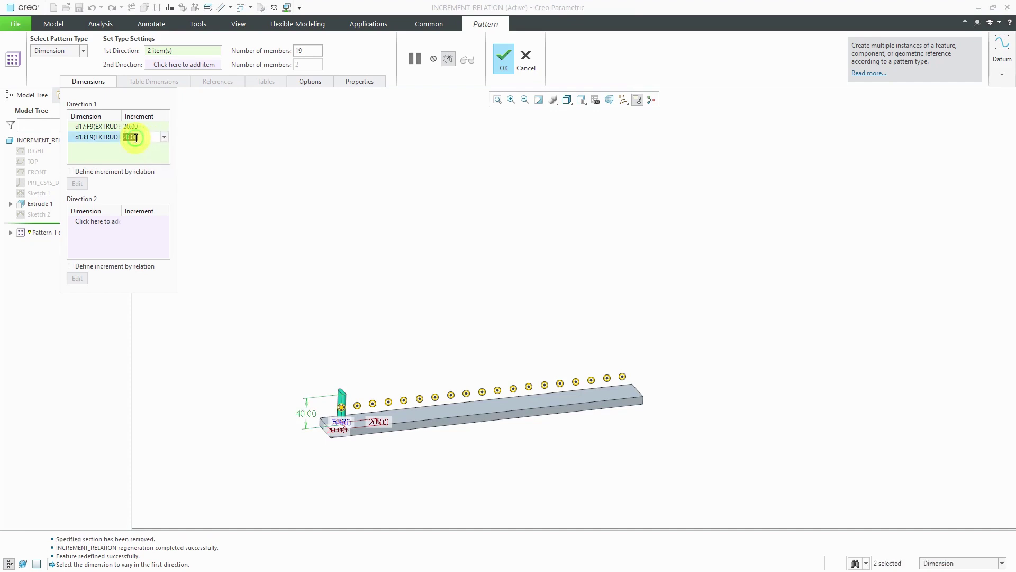
{"action": "left_click", "coordinate": [71, 172]}
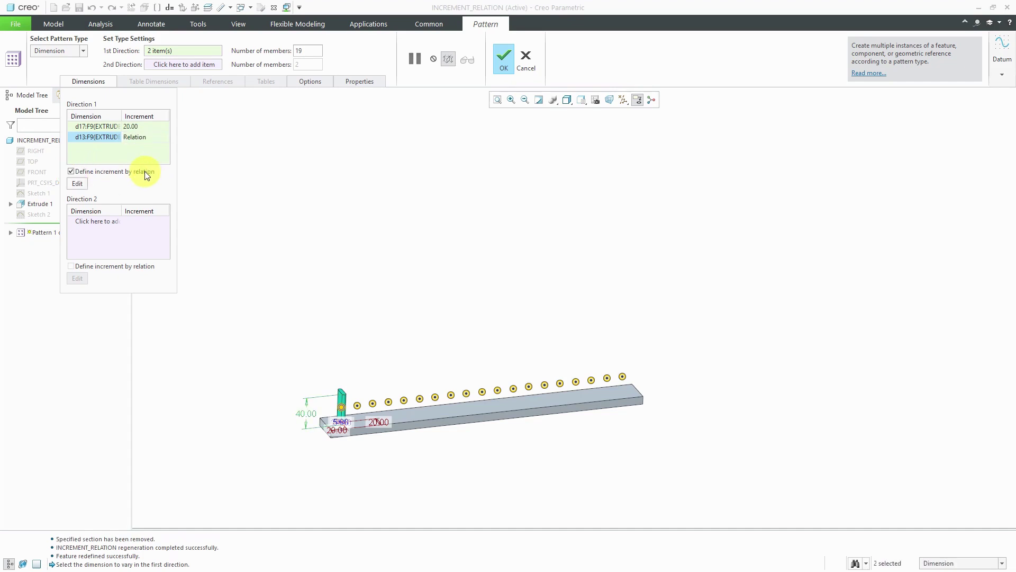
Open the height increment's relation for editing and arrange the Relations window clear of the pattern relation symbols list
{"action": "left_click", "coordinate": [78, 184]}
{"action": "left_click", "coordinate": [504, 210]}
{"action": "left_click", "coordinate": [580, 194]}
{"action": "left_click_drag", "start_coordinate": [580, 194], "coordinate": [661, 117]}
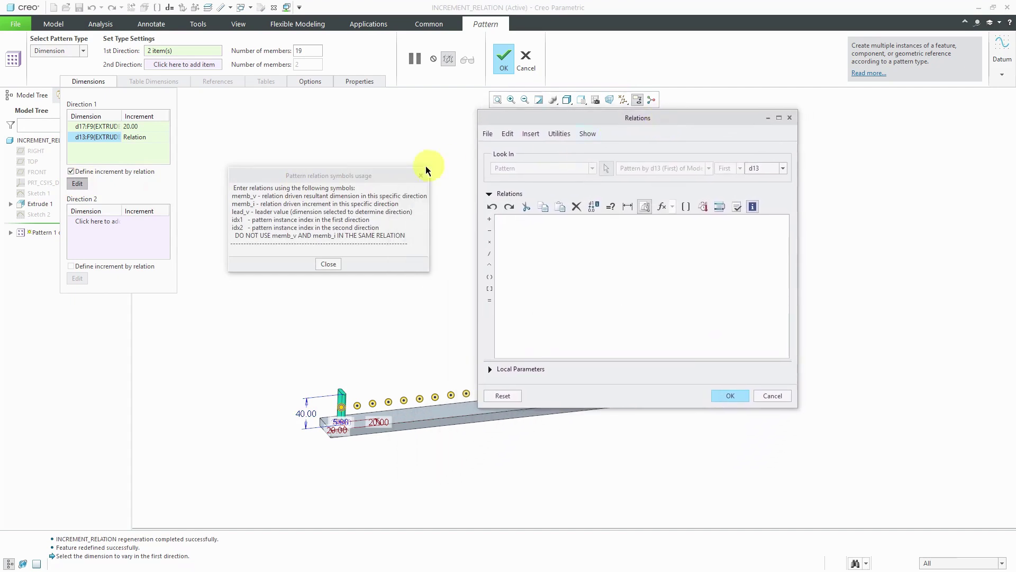
{"action": "left_click", "coordinate": [341, 178]}
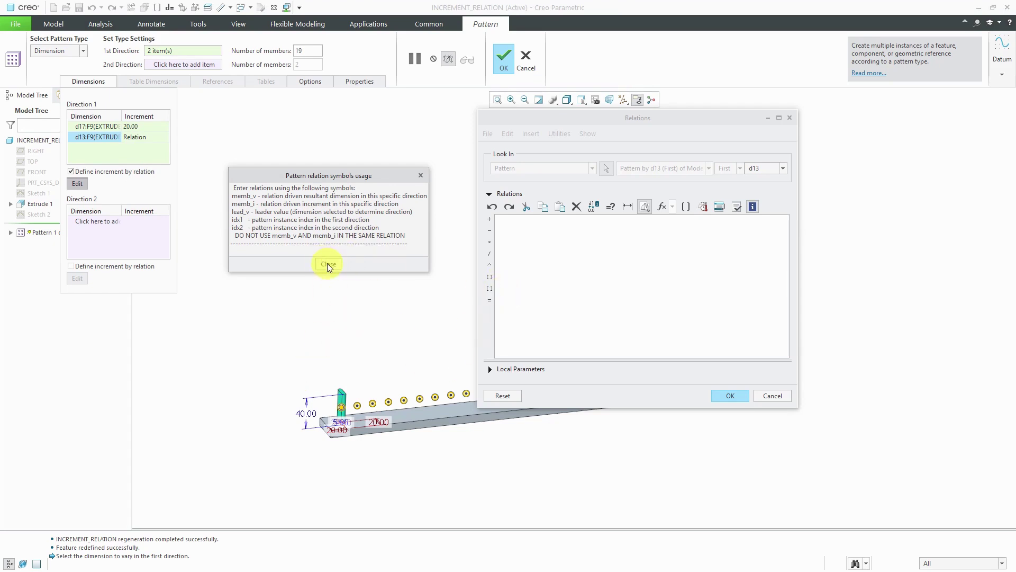
Enter the relation memb_v = lead_v + ( sin( idx1 * 72 ) * lead_v ) / 2 for the post height and complete the pattern
{"action": "left_click", "coordinate": [522, 238]}
{"action": "left_click", "coordinate": [432, 436]}
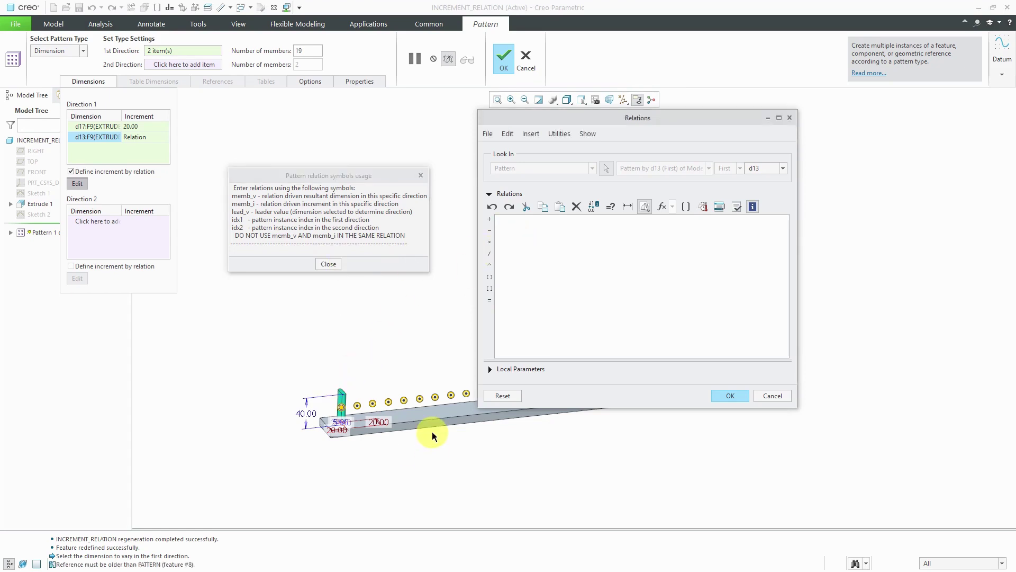
{"action": "left_click", "coordinate": [574, 285]}
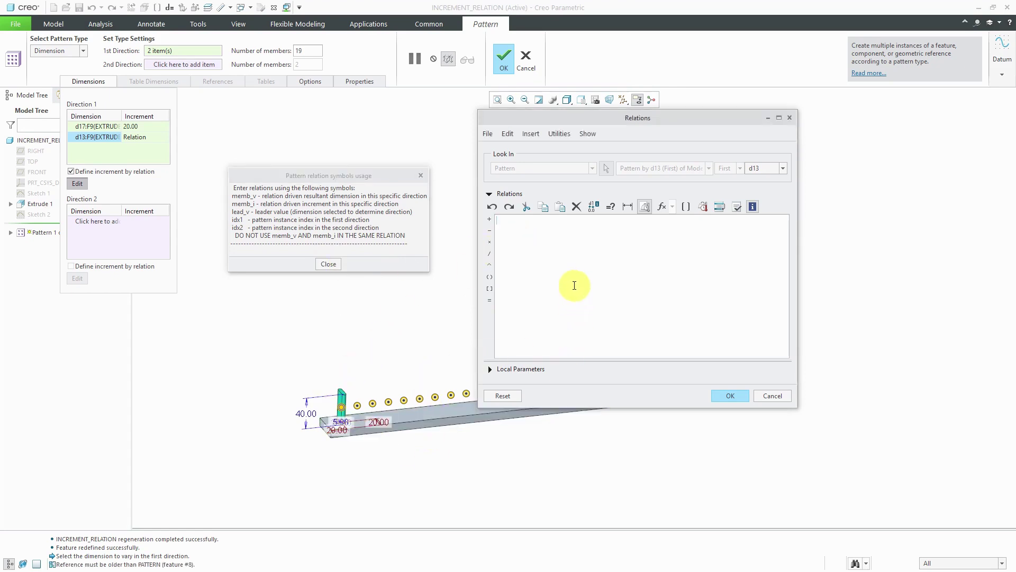
{"action": "type", "text": "memb_v"}
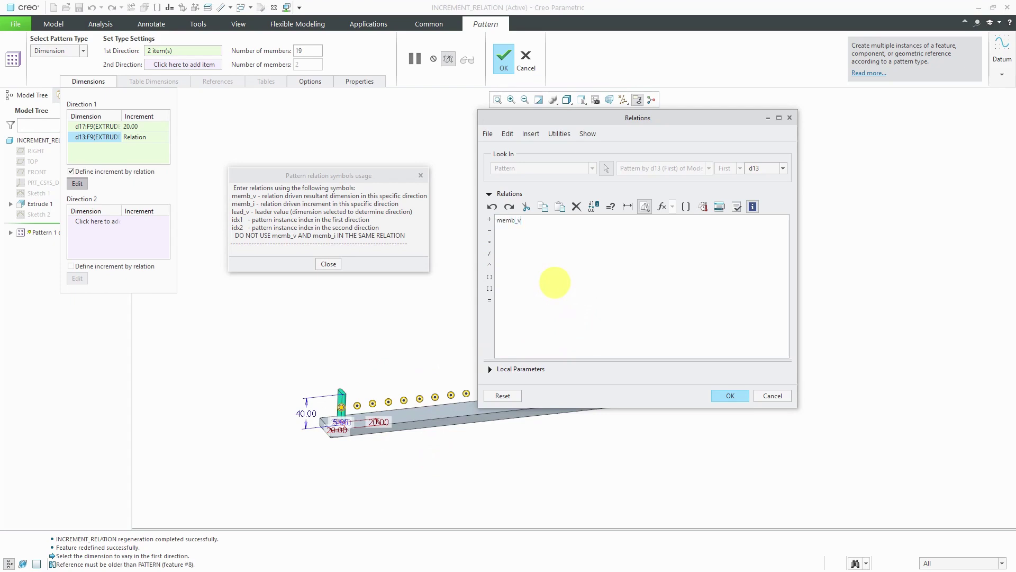
{"action": "type", "text": " = lead_v + ("}
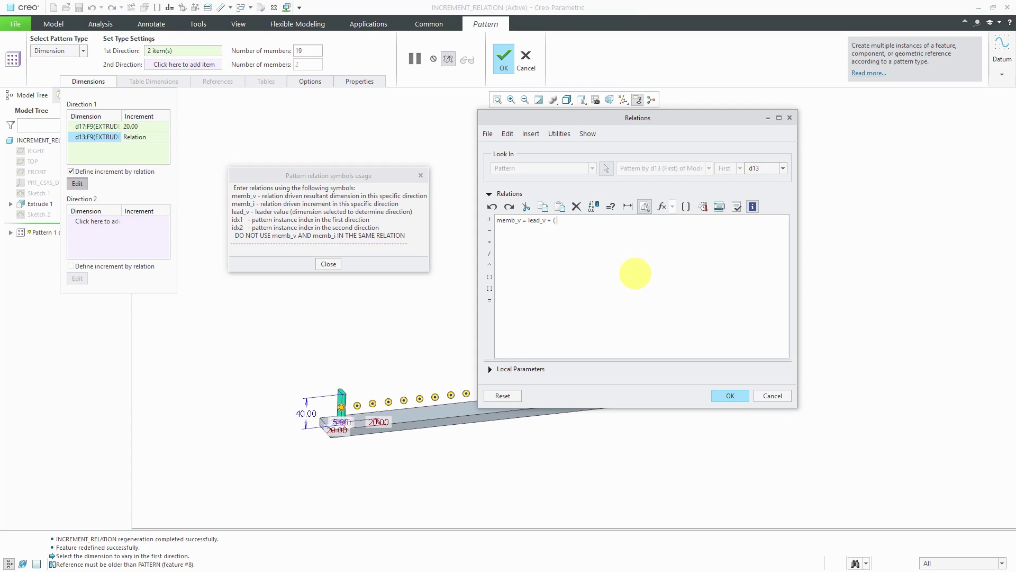
{"action": "type", "text": "sin"}
{"action": "type", "text": "( idx1 * 72 ) *"}
{"action": "type", "text": "lead_v ) / 2"}
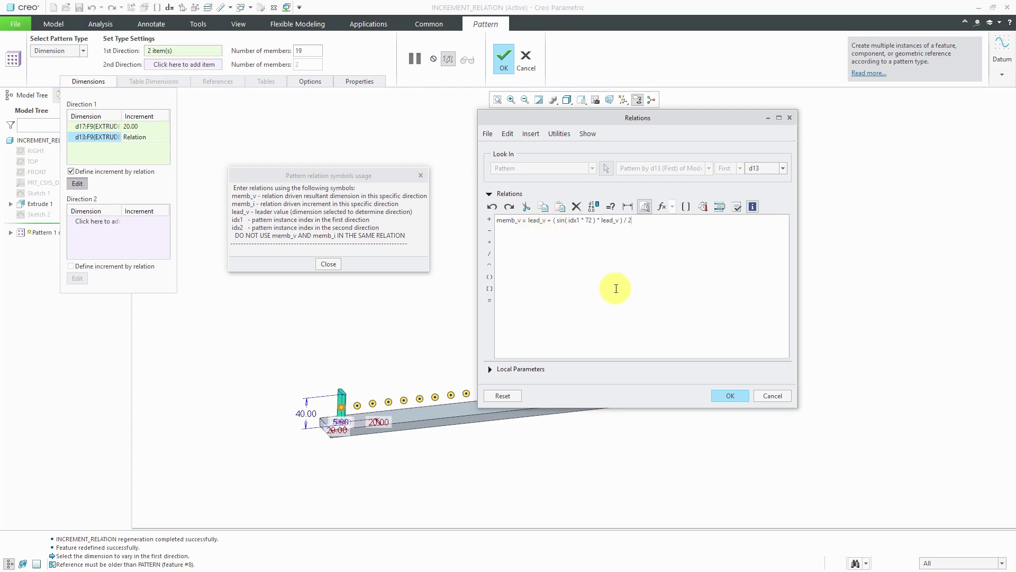
{"action": "left_click", "coordinate": [728, 396]}
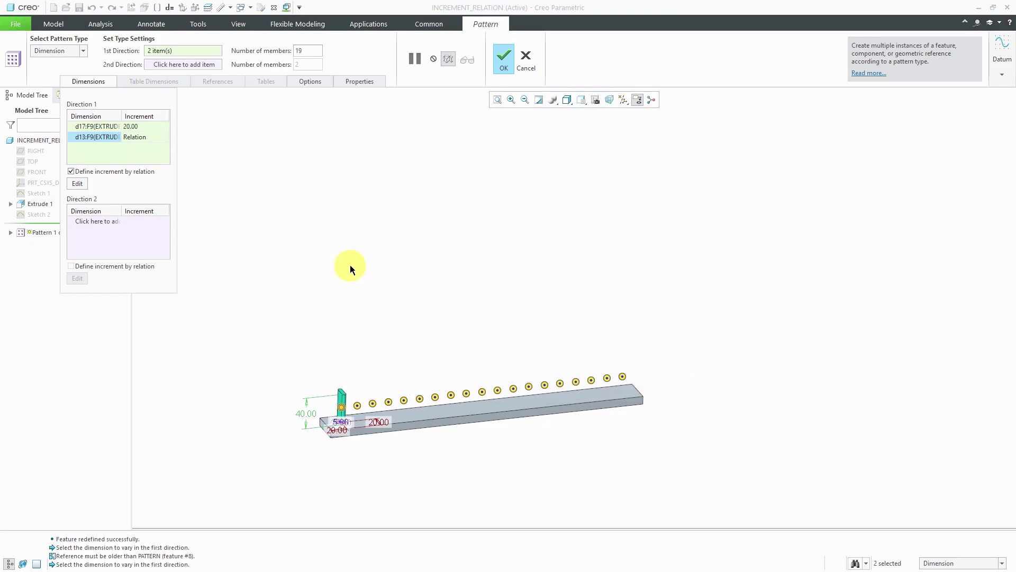
{"action": "left_click", "coordinate": [504, 59]}
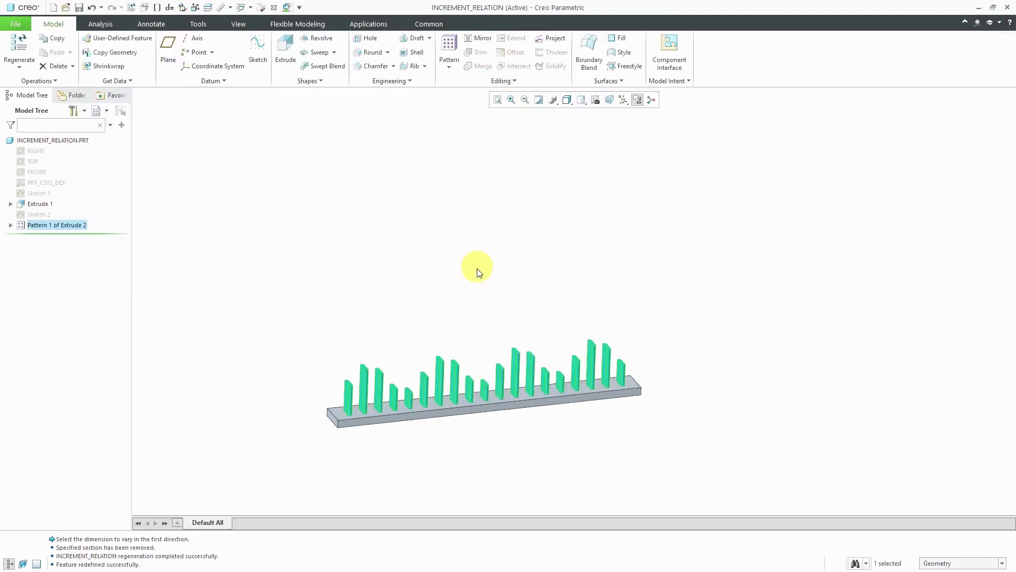
Examine the patterned posts' heights, and review the pattern definition's dimensions in both directions and the available pattern types
{"action": "left_click", "coordinate": [492, 296]}
{"action": "mouse_move", "coordinate": [463, 288]}
{"action": "middle_mouse_down"}
{"action": "mouse_move", "coordinate": [449, 265]}
{"action": "mouse_move", "coordinate": [451, 275]}
{"action": "middle_mouse_up"}
{"action": "scroll", "coordinate": [443, 369], "scroll_direction": "up", "scroll_amount": 2}
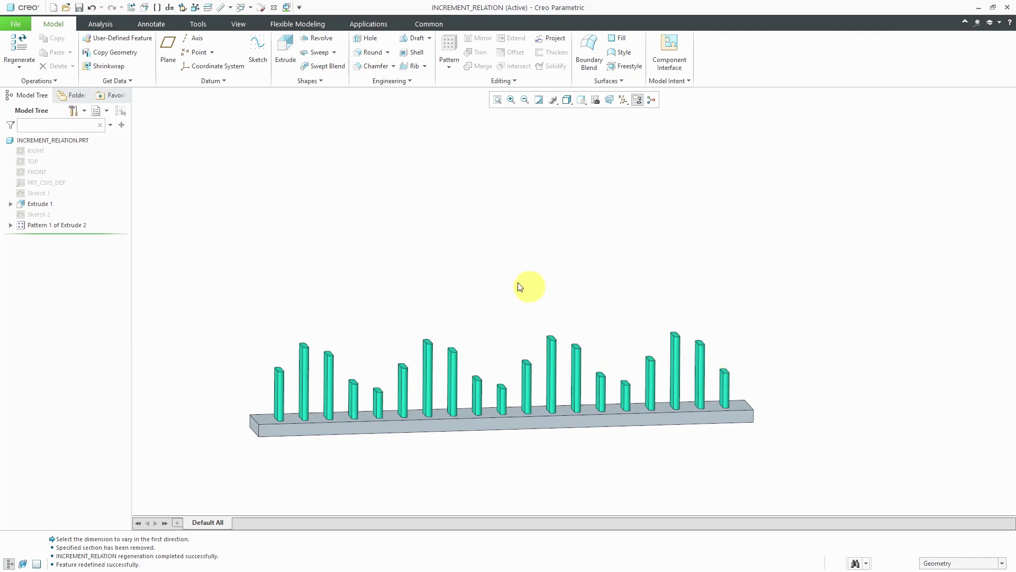
{"action": "middle_click_drag", "start_coordinate": [490, 272], "coordinate": [434, 258]}
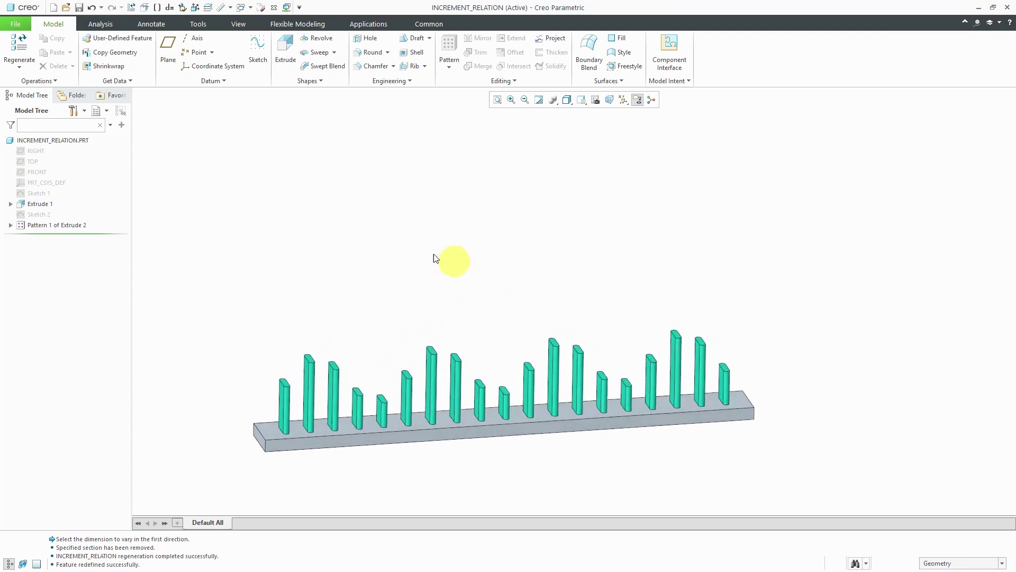
{"action": "left_click", "coordinate": [72, 225]}
{"action": "left_click", "coordinate": [93, 163]}
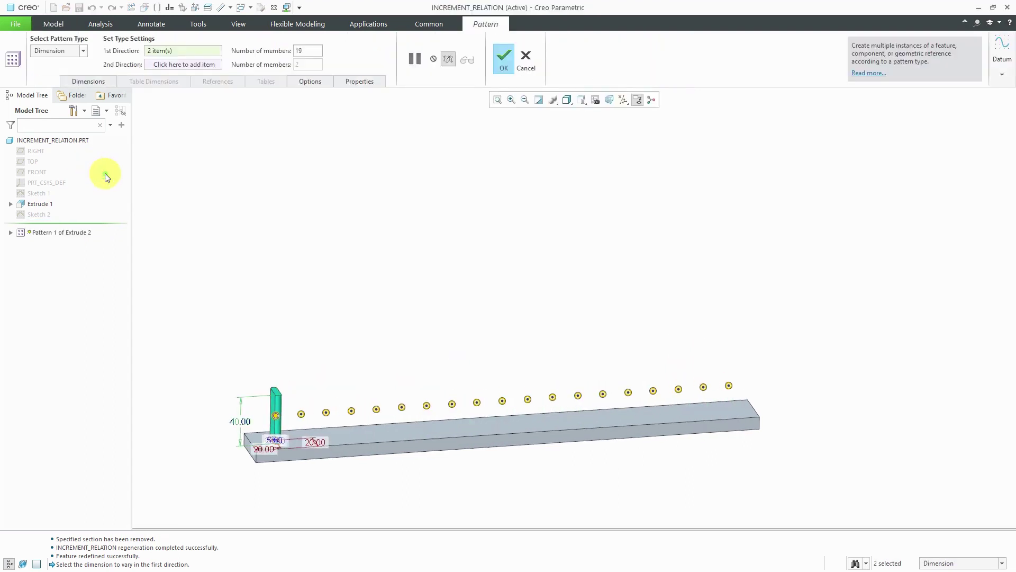
{"action": "left_click", "coordinate": [89, 82]}
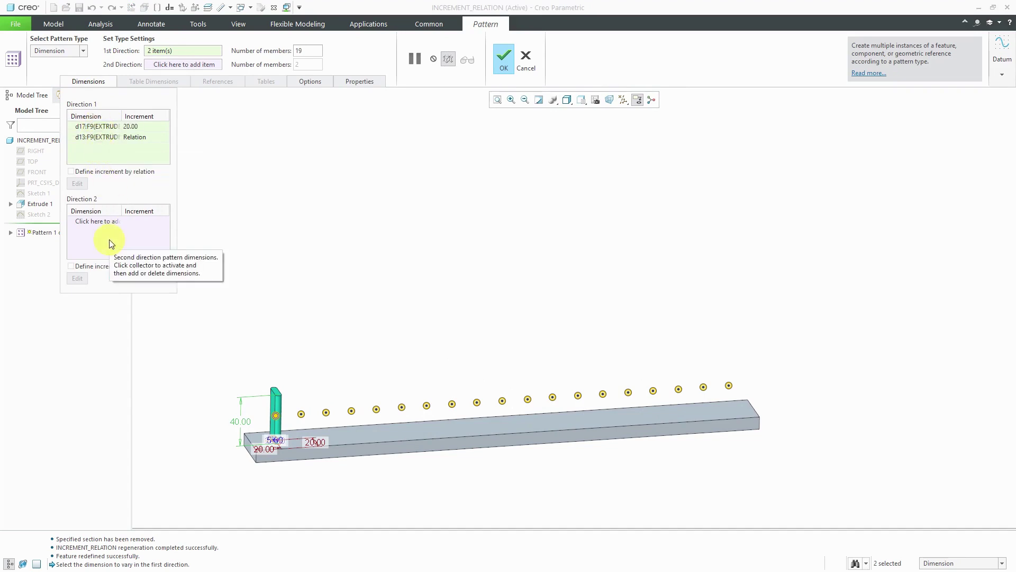
{"action": "left_click", "coordinate": [83, 51]}
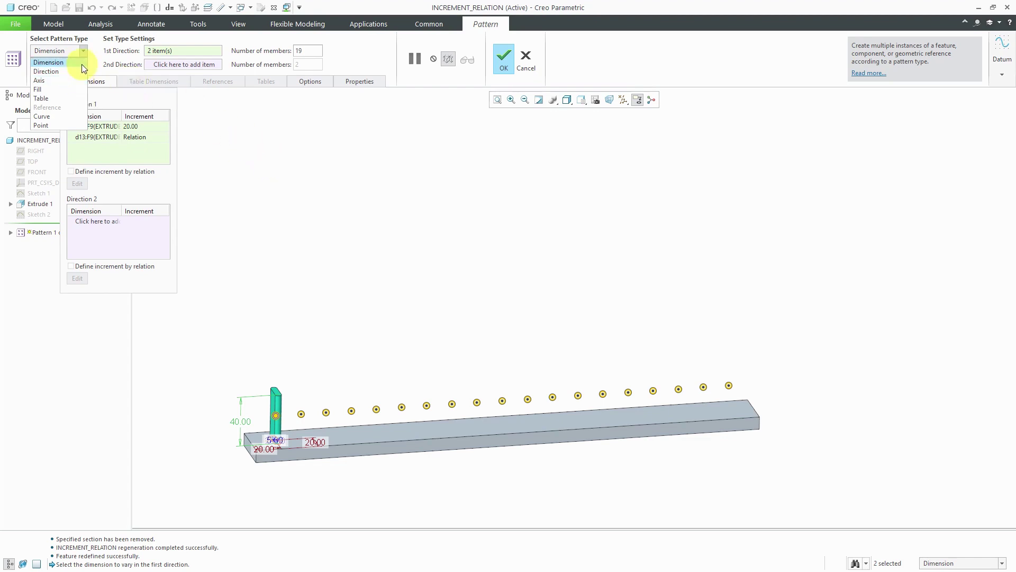
{"action": "left_click", "coordinate": [205, 110]}
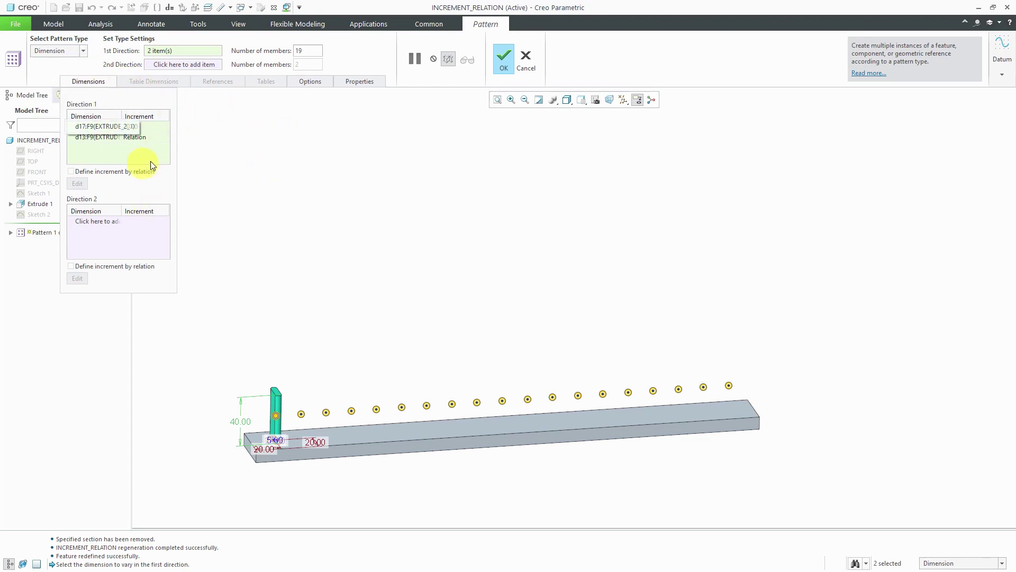